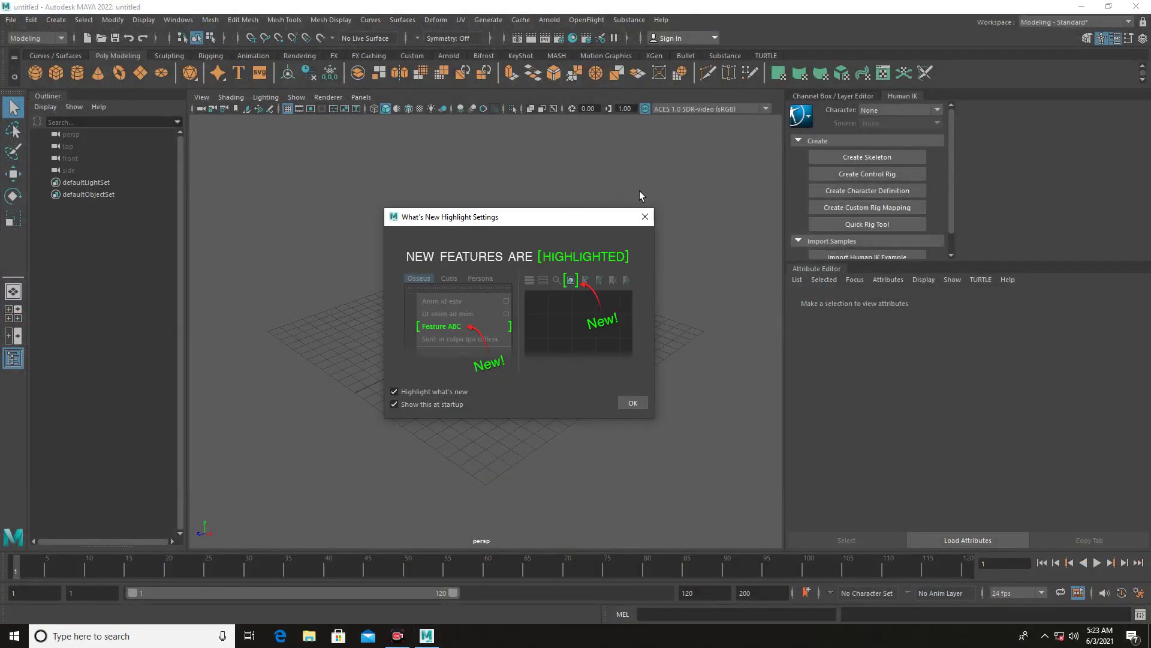
Dismiss the What's New highlight notice and maximise the front orthographic view.
{"action": "left_click", "coordinate": [646, 216]}
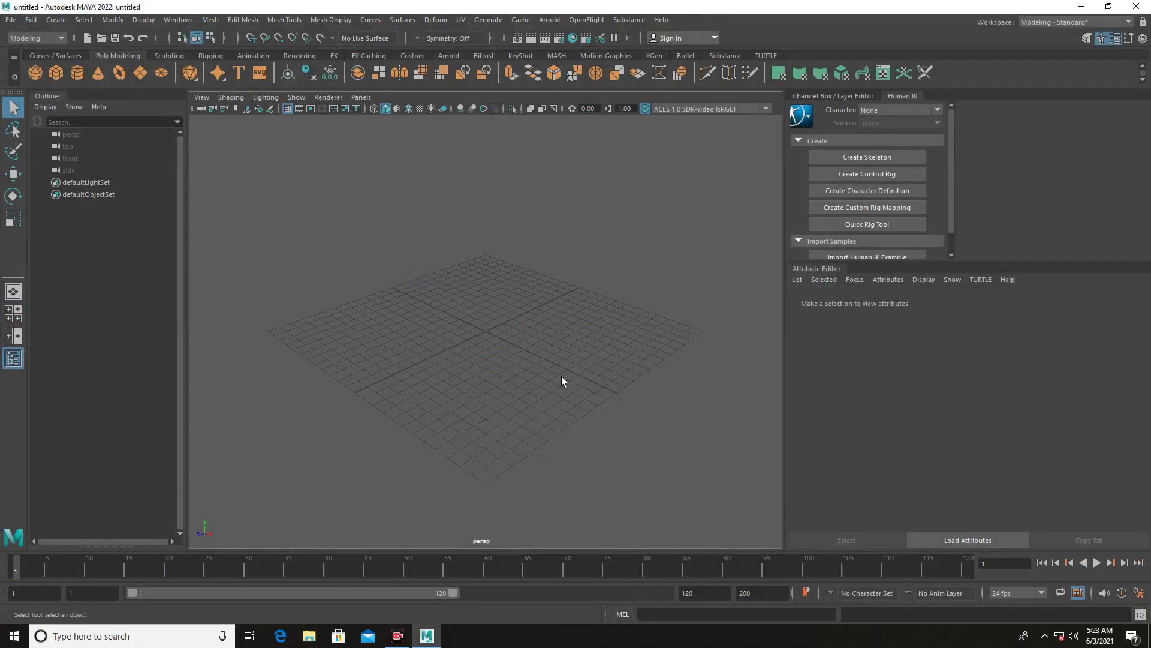
{"action": "key", "text": "space"}
{"action": "key", "text": "space"}
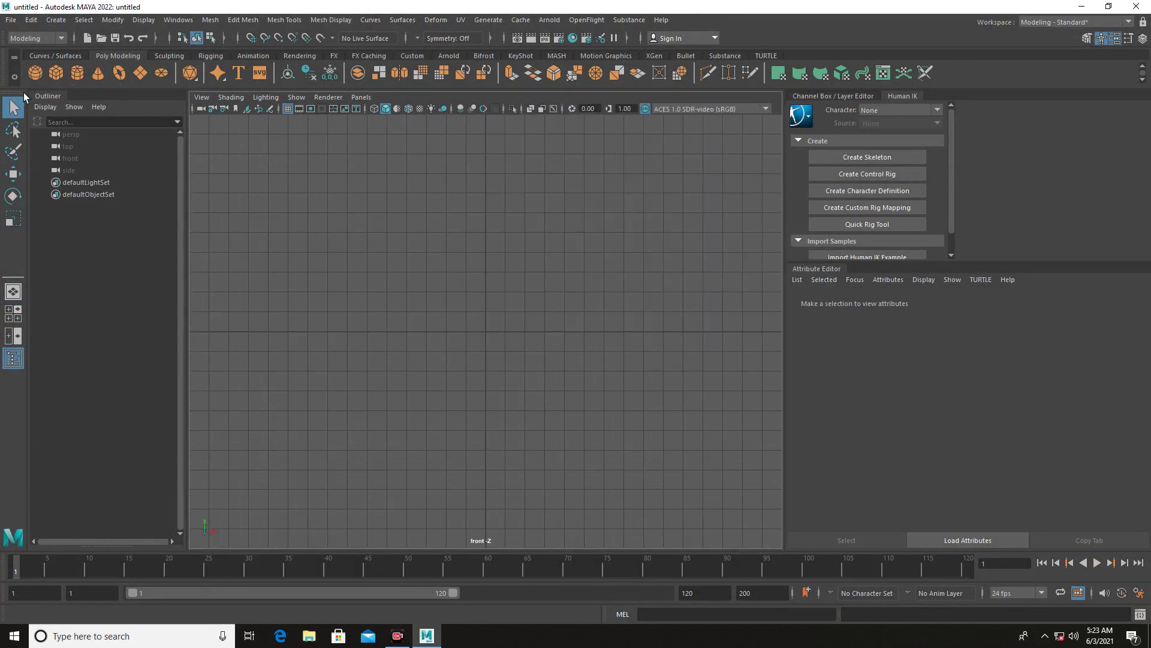
Draw a three-point semicircular arc, curve2, of about 6 cm radius centred on the origin.
{"action": "left_click", "coordinate": [53, 20]}
{"action": "mouse_move", "coordinate": [82, 110]}
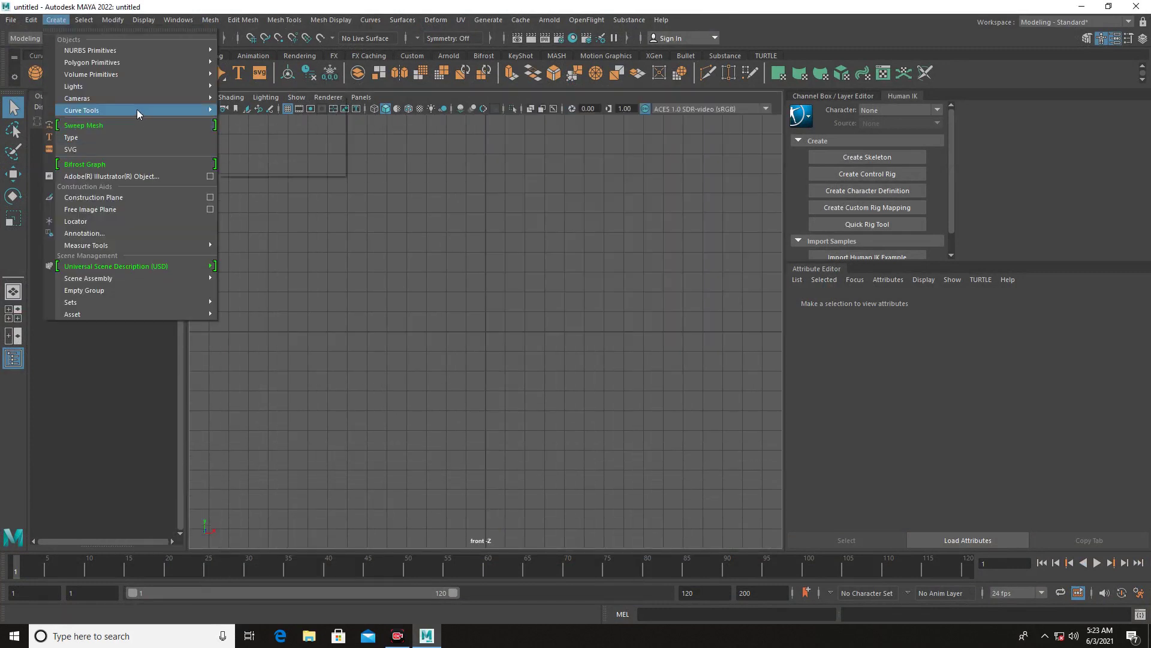
{"action": "left_click", "coordinate": [298, 159]}
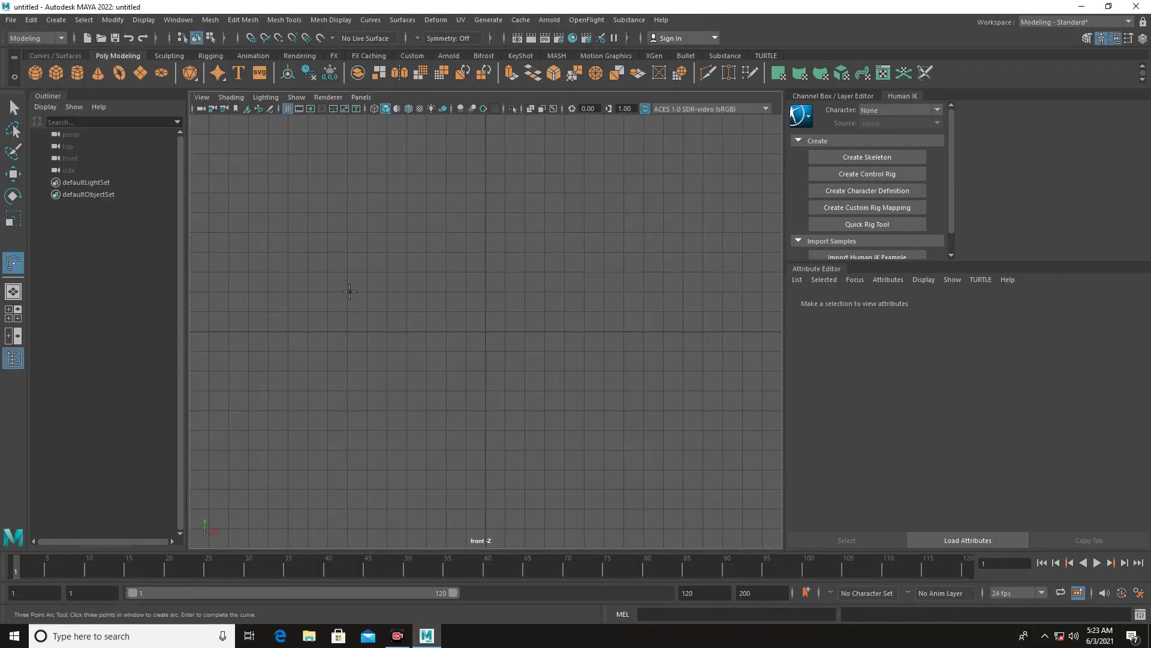
{"action": "left_click", "coordinate": [371, 331]}
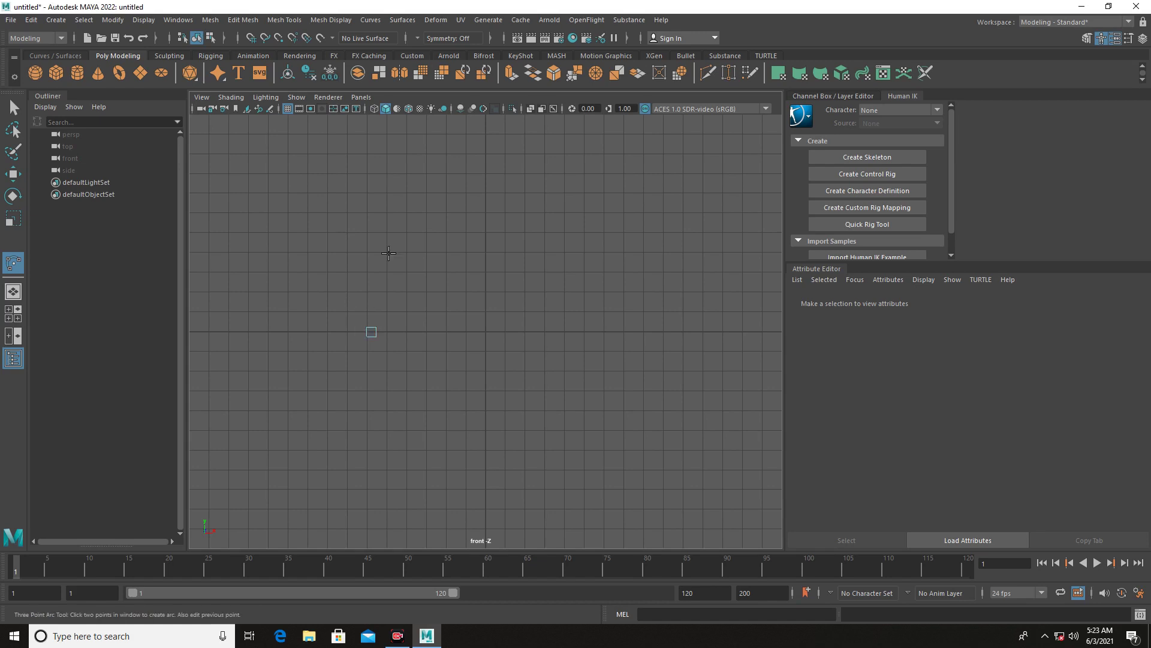
{"action": "left_click", "coordinate": [486, 220]}
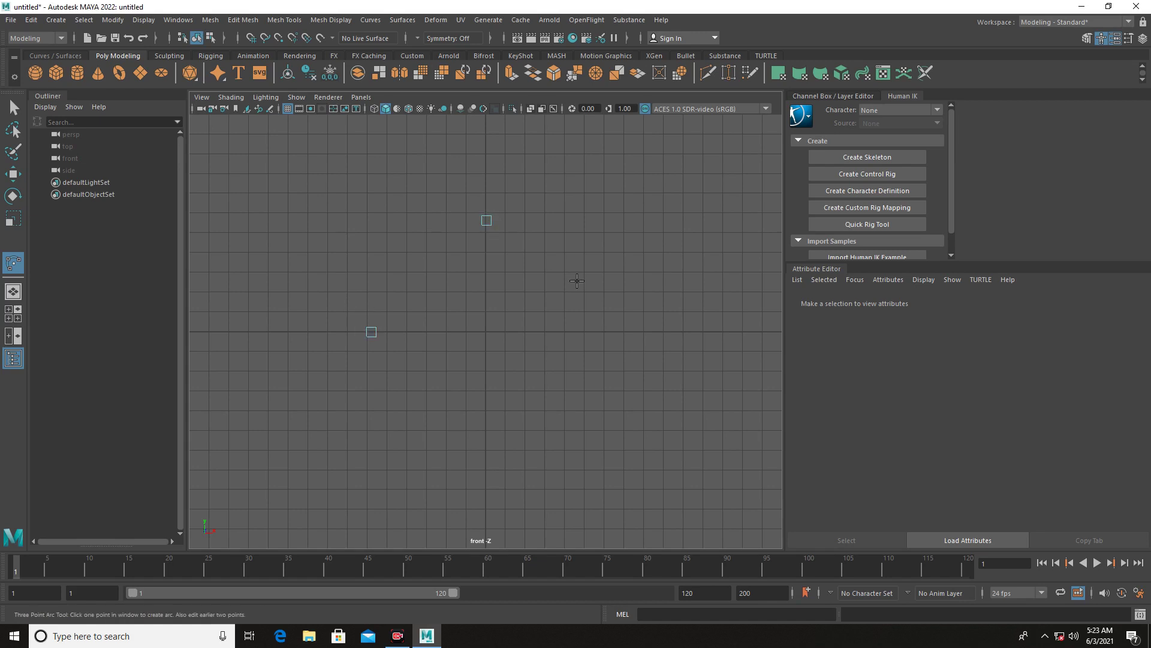
{"action": "left_click", "coordinate": [608, 331]}
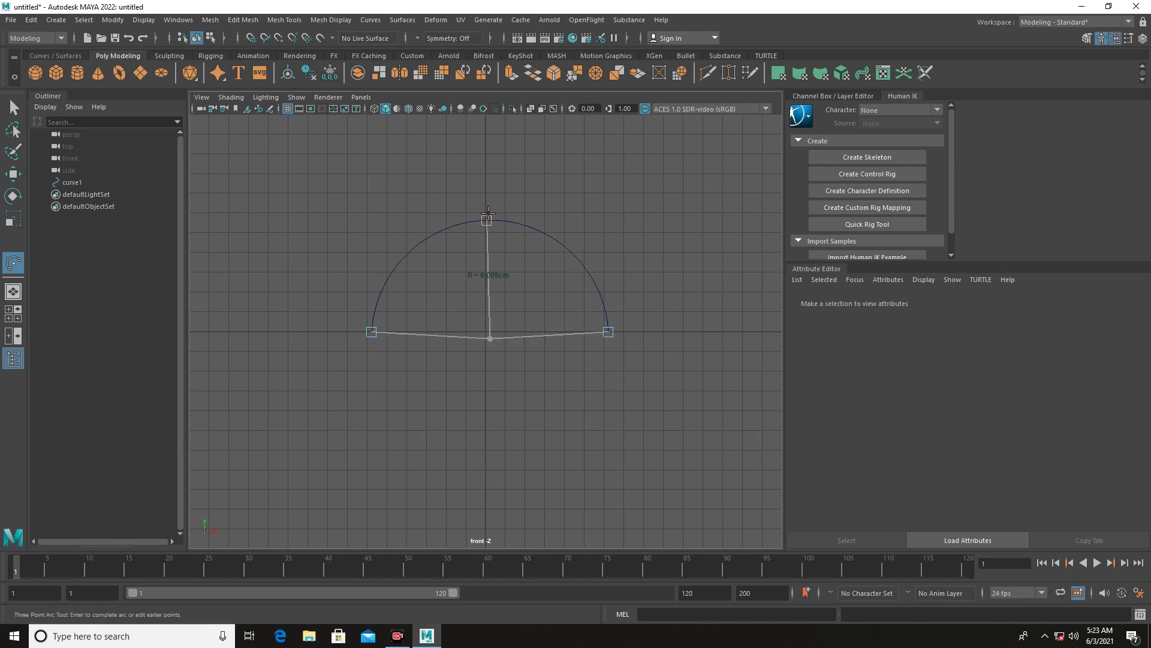
{"action": "left_click_drag", "start_coordinate": [487, 220], "coordinate": [489, 221]}
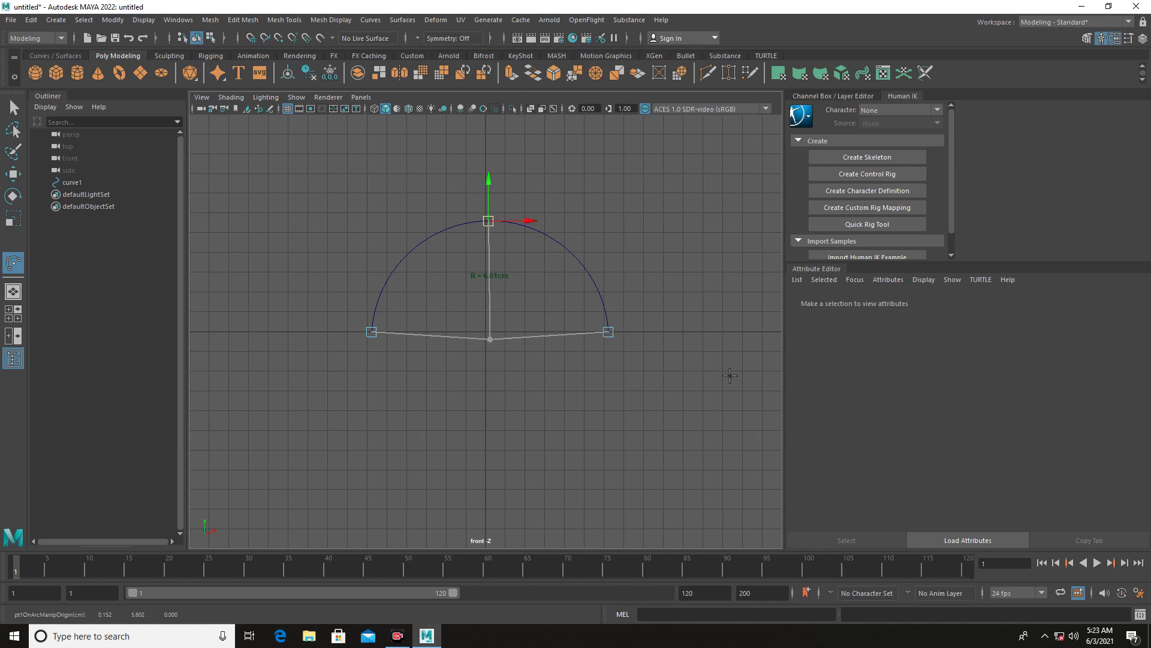
{"action": "key", "text": "q"}
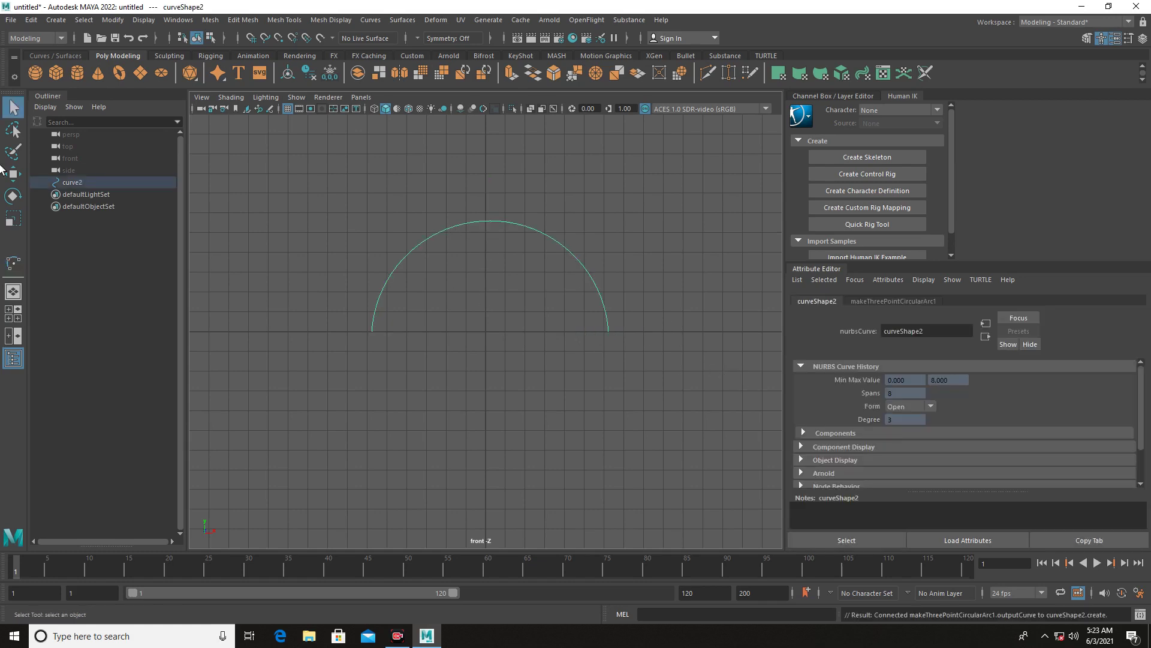
Sweep a mesh along the arc curve using the Rectangle profile.
{"action": "left_click", "coordinate": [60, 21]}
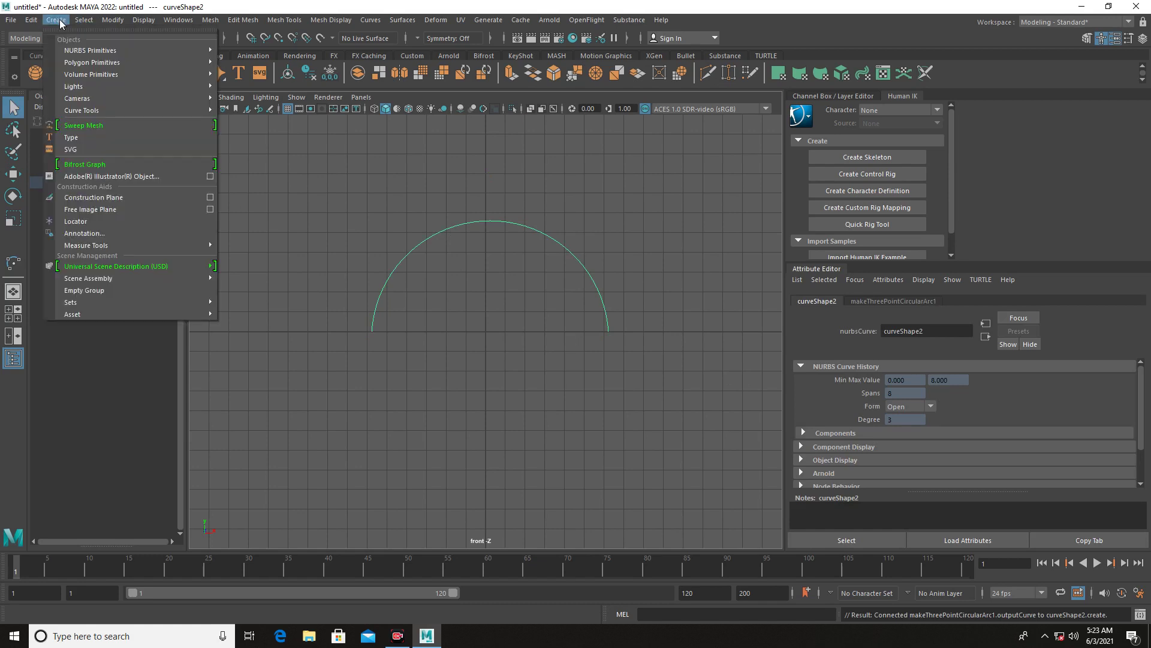
{"action": "left_click", "coordinate": [197, 124]}
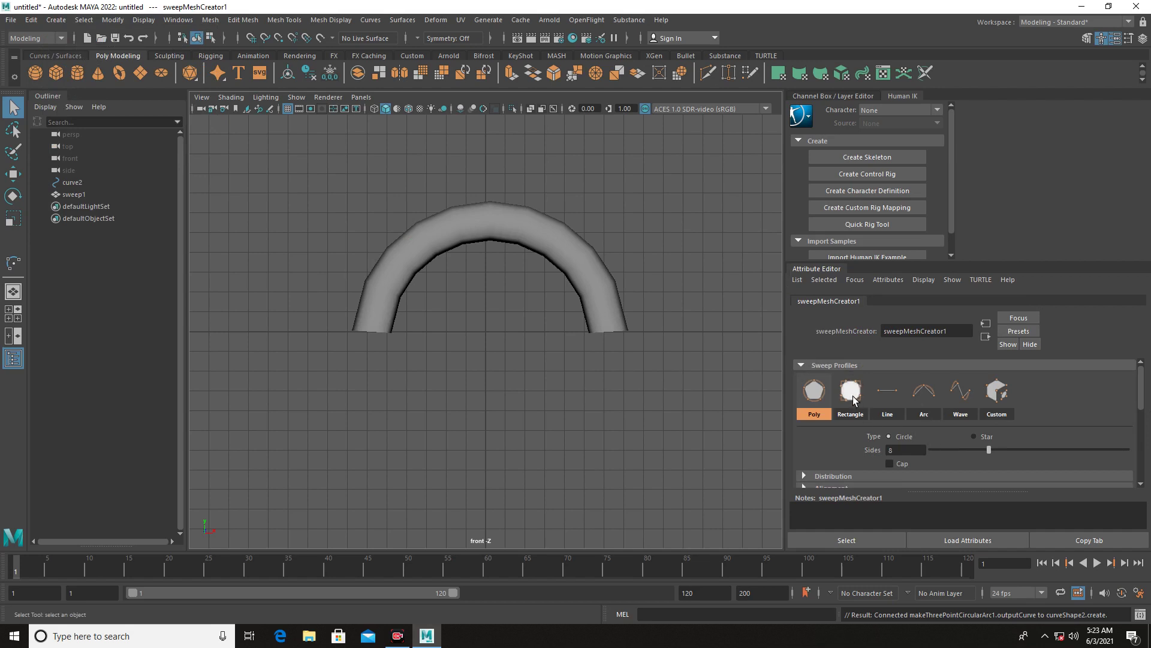
{"action": "left_click", "coordinate": [850, 393]}
{"action": "left_click_drag", "start_coordinate": [1140, 387], "coordinate": [1141, 454]}
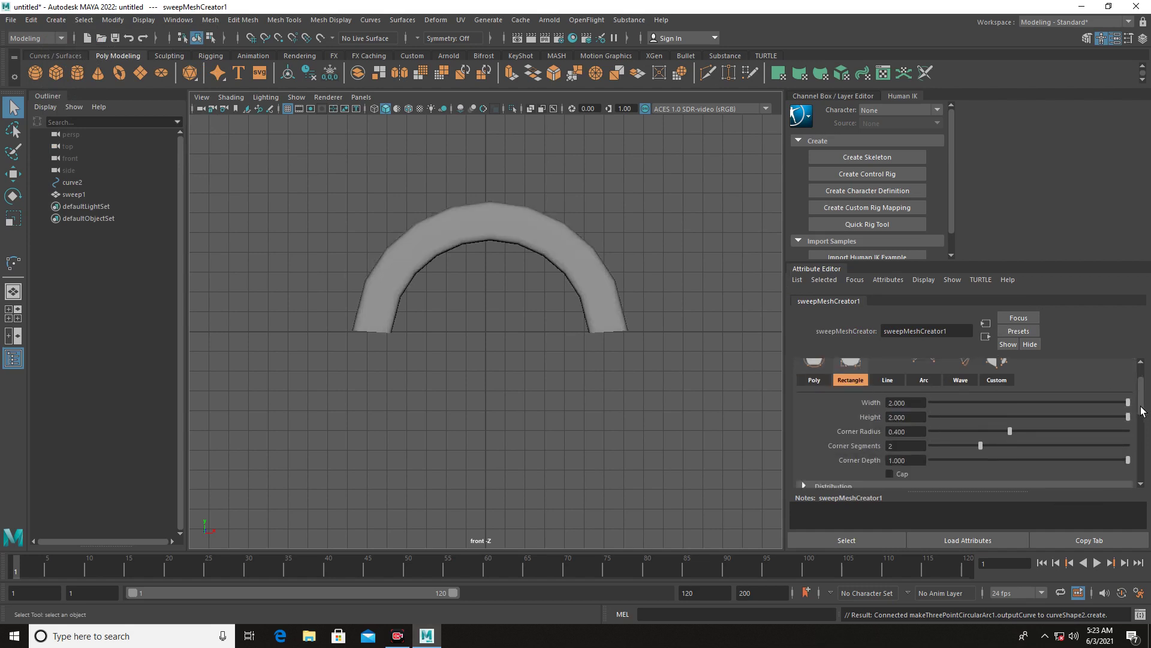
Set the sweep's Interpolation Mode to EP to EP.
{"action": "left_click", "coordinate": [944, 424]}
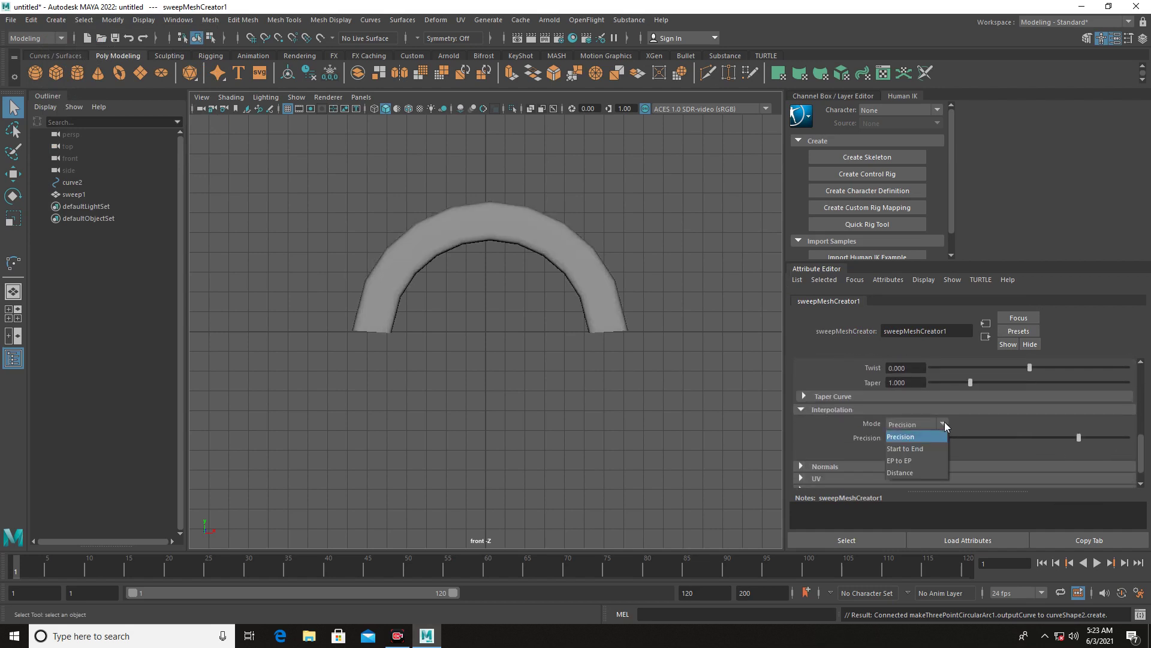
{"action": "left_click", "coordinate": [918, 460]}
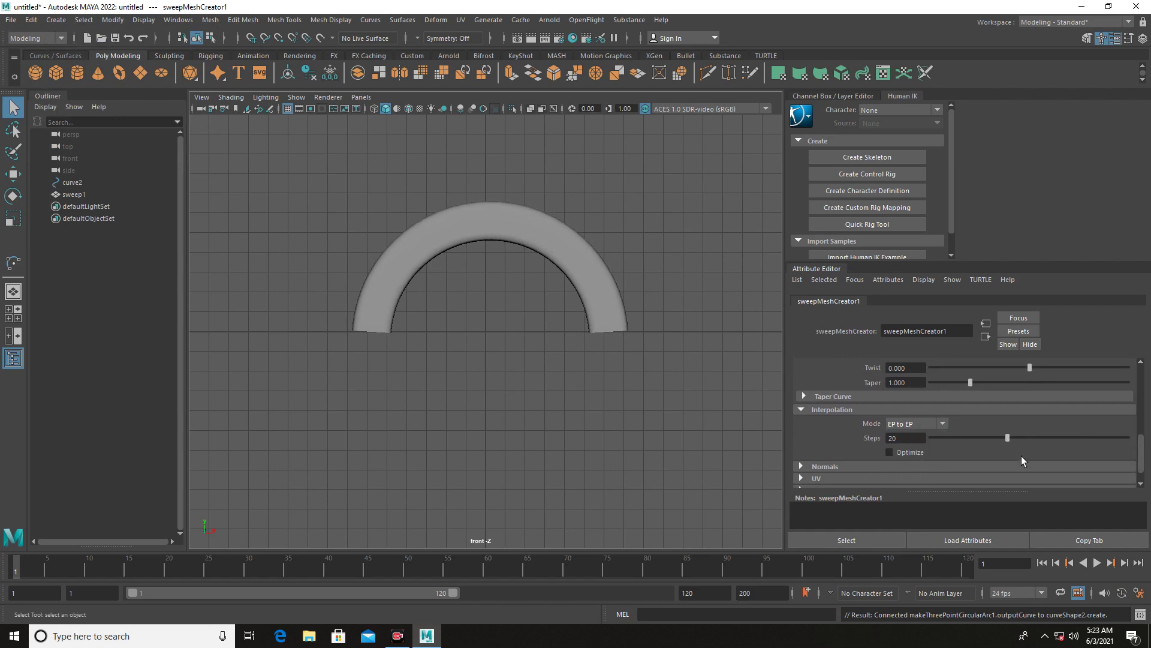
{"action": "left_click", "coordinate": [595, 318]}
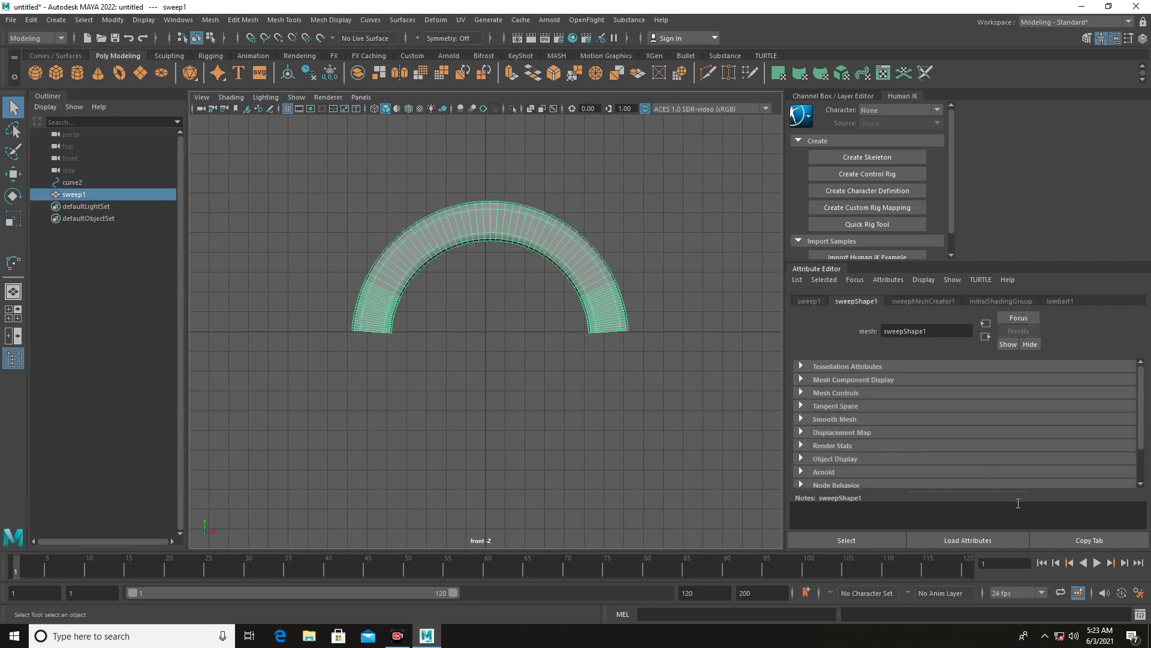
{"action": "left_click", "coordinate": [931, 301]}
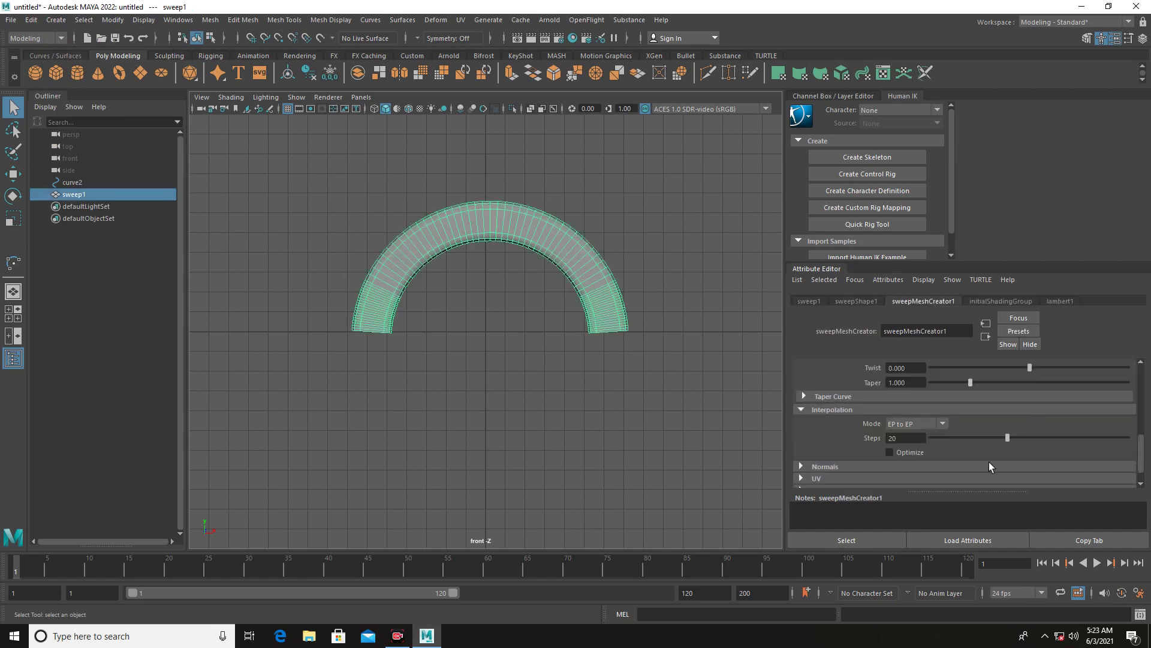
Set sweep1's Interpolation Steps to 10 and enable Cap on its rectangular profile.
{"action": "left_click_drag", "start_coordinate": [1008, 438], "coordinate": [952, 440]}
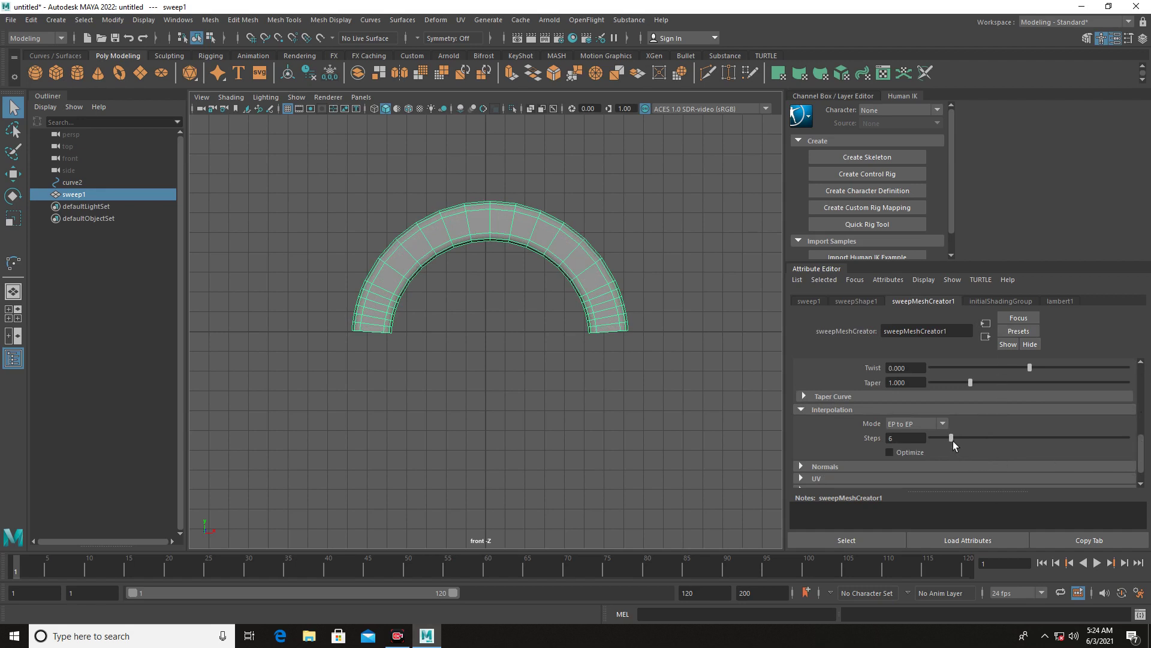
{"action": "left_click_drag", "start_coordinate": [955, 438], "coordinate": [967, 439]}
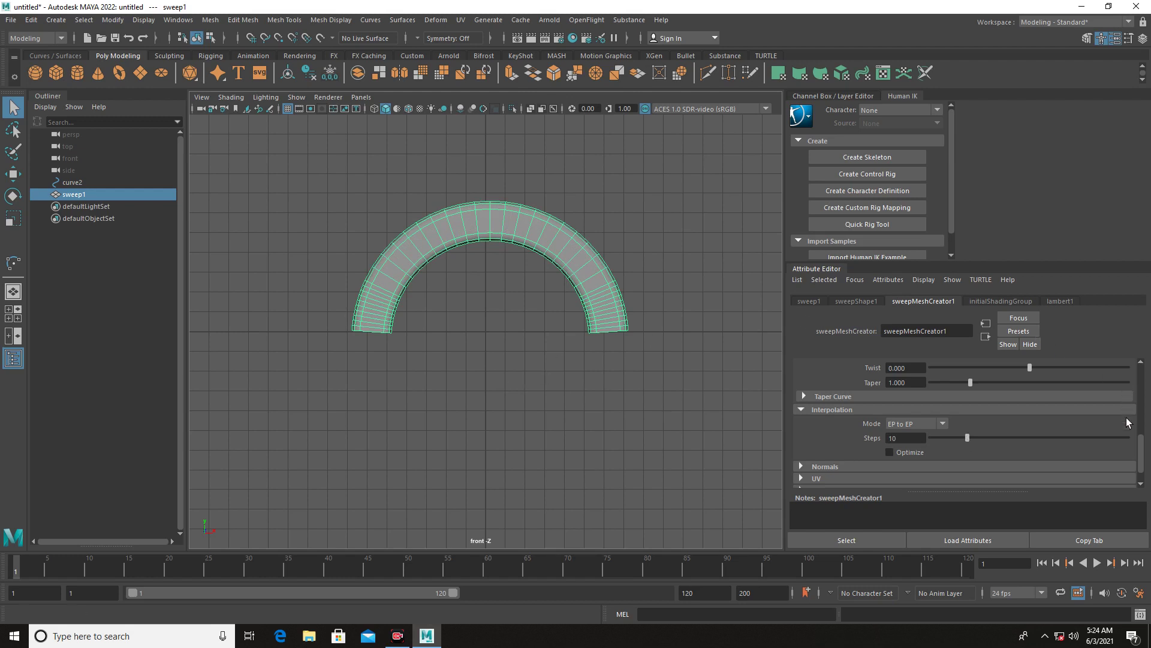
{"action": "left_click_drag", "start_coordinate": [1139, 456], "coordinate": [1133, 408]}
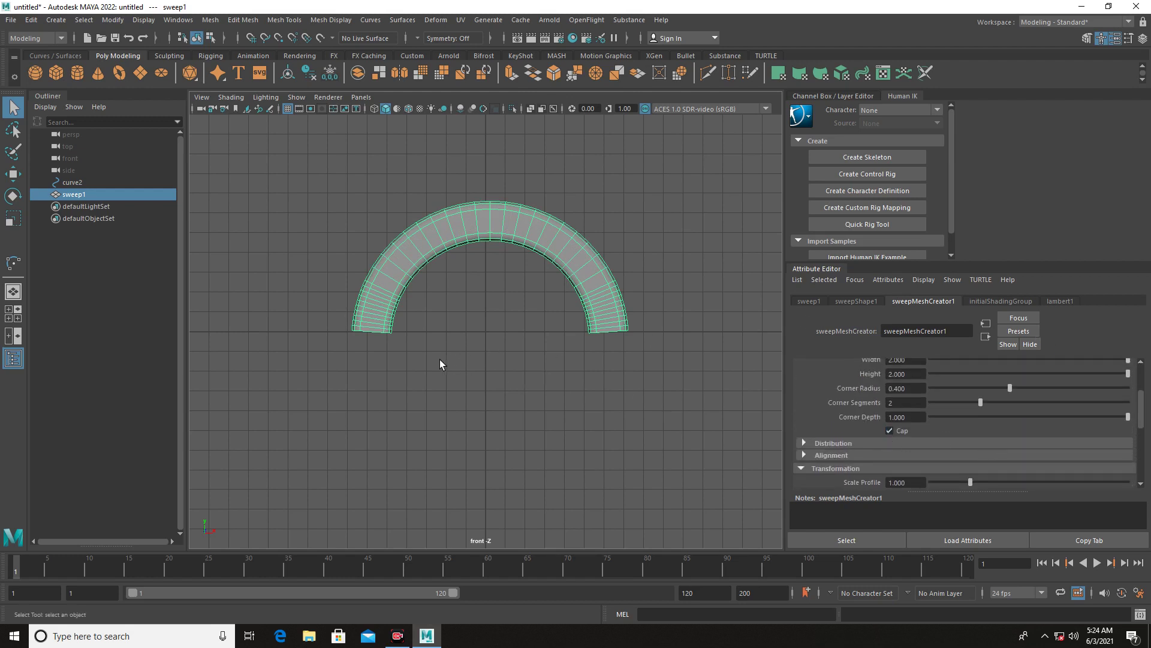
Orbit the perspective view to a low angle and select the left leg's end-cap face.
{"action": "key", "text": "space"}
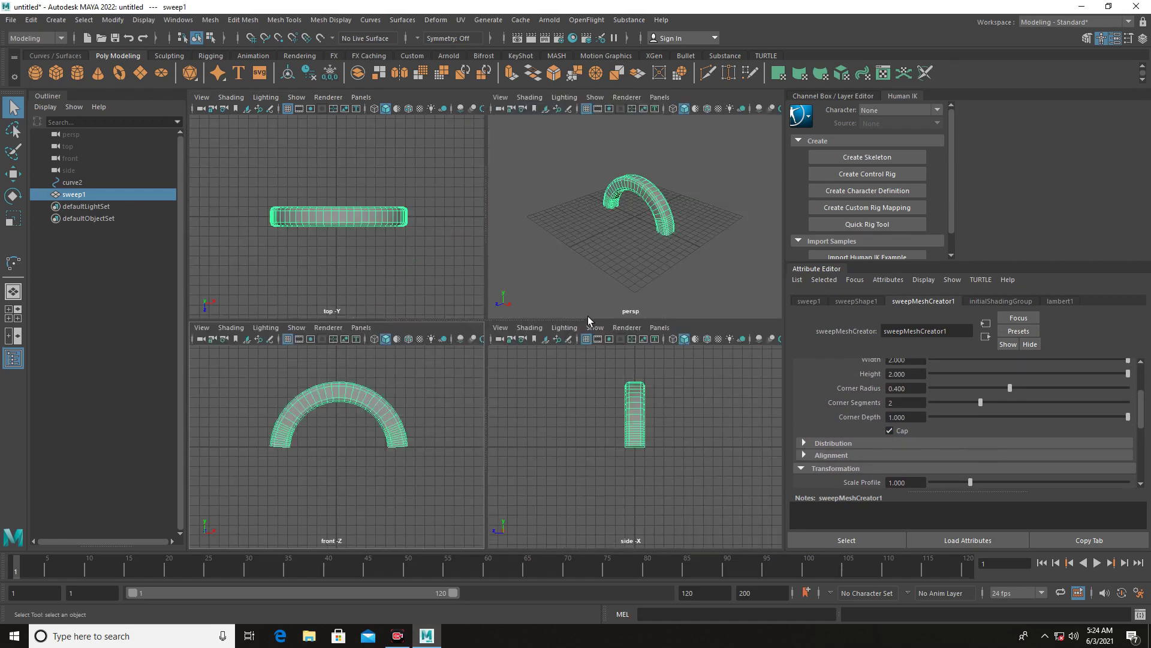
{"action": "key", "text": "space"}
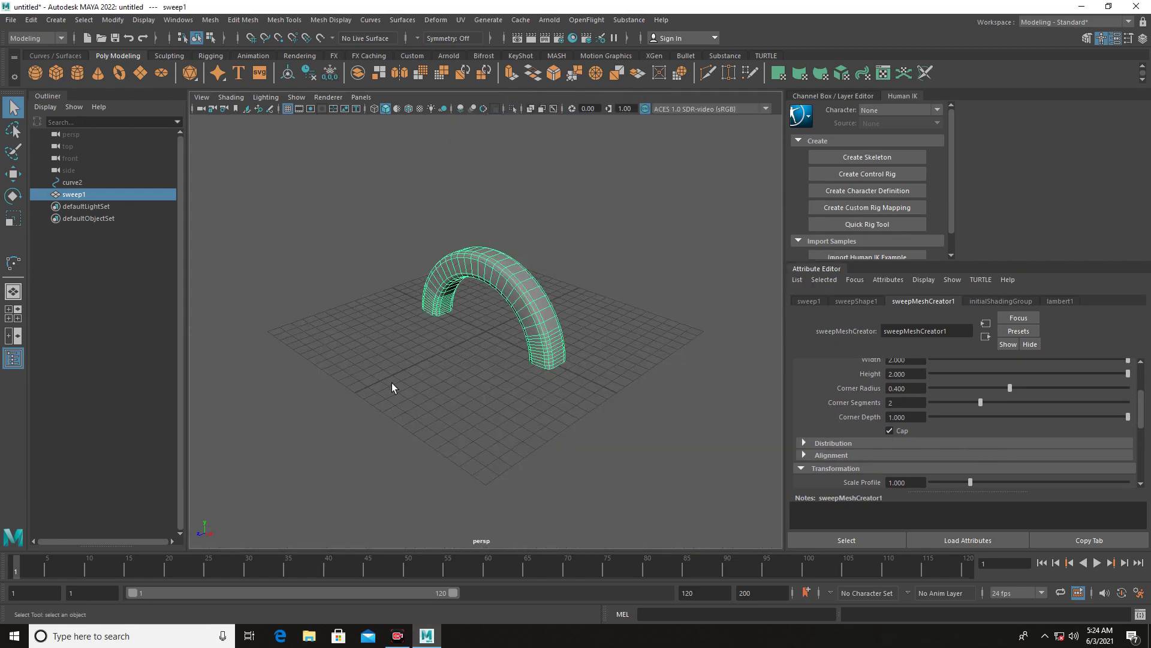
{"action": "mouse_move", "coordinate": [392, 387]}
{"action": "left_mouse_down", "text": "alt"}
{"action": "mouse_move", "coordinate": [296, 357]}
{"action": "mouse_move", "coordinate": [578, 355]}
{"action": "mouse_move", "coordinate": [522, 338]}
{"action": "mouse_move", "coordinate": [491, 348]}
{"action": "left_mouse_up", "text": "alt"}
{"action": "right_click_drag", "start_coordinate": [490, 348], "coordinate": [503, 399], "text": "alt"}
{"action": "mouse_move", "coordinate": [504, 399]}
{"action": "left_mouse_down", "text": "alt"}
{"action": "mouse_move", "coordinate": [486, 347]}
{"action": "mouse_move", "coordinate": [455, 346]}
{"action": "mouse_move", "coordinate": [465, 301]}
{"action": "mouse_move", "coordinate": [478, 312]}
{"action": "mouse_move", "coordinate": [368, 322]}
{"action": "left_mouse_up", "text": "alt"}
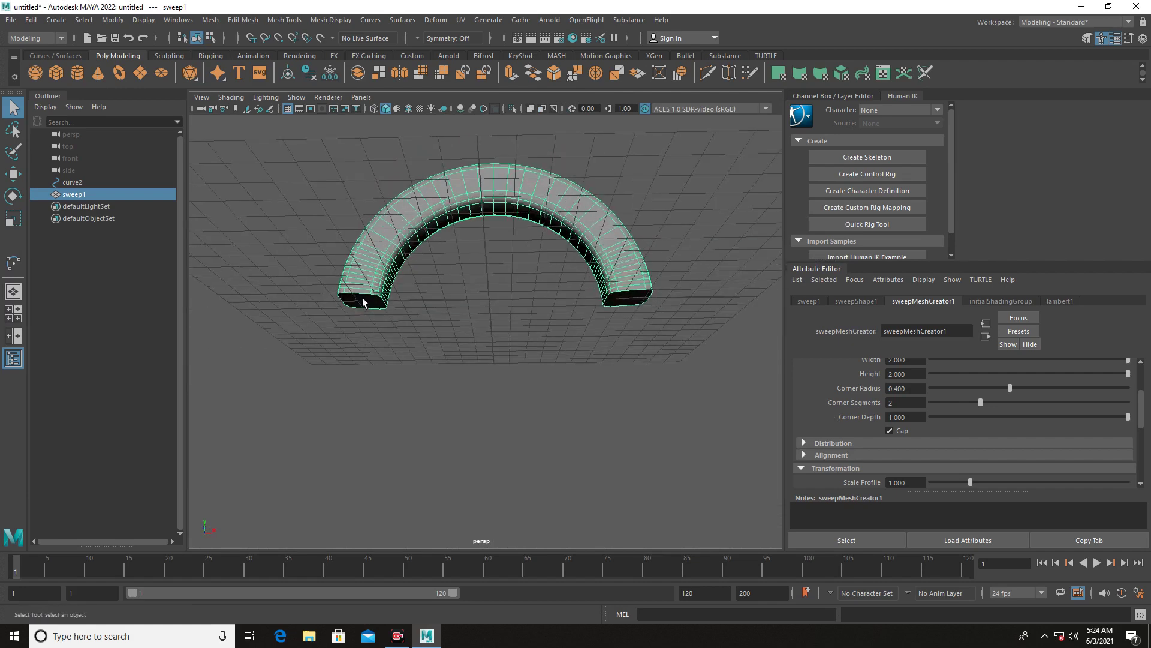
{"action": "right_click", "coordinate": [362, 301]}
{"action": "left_click", "coordinate": [362, 331]}
{"action": "left_click", "coordinate": [366, 304]}
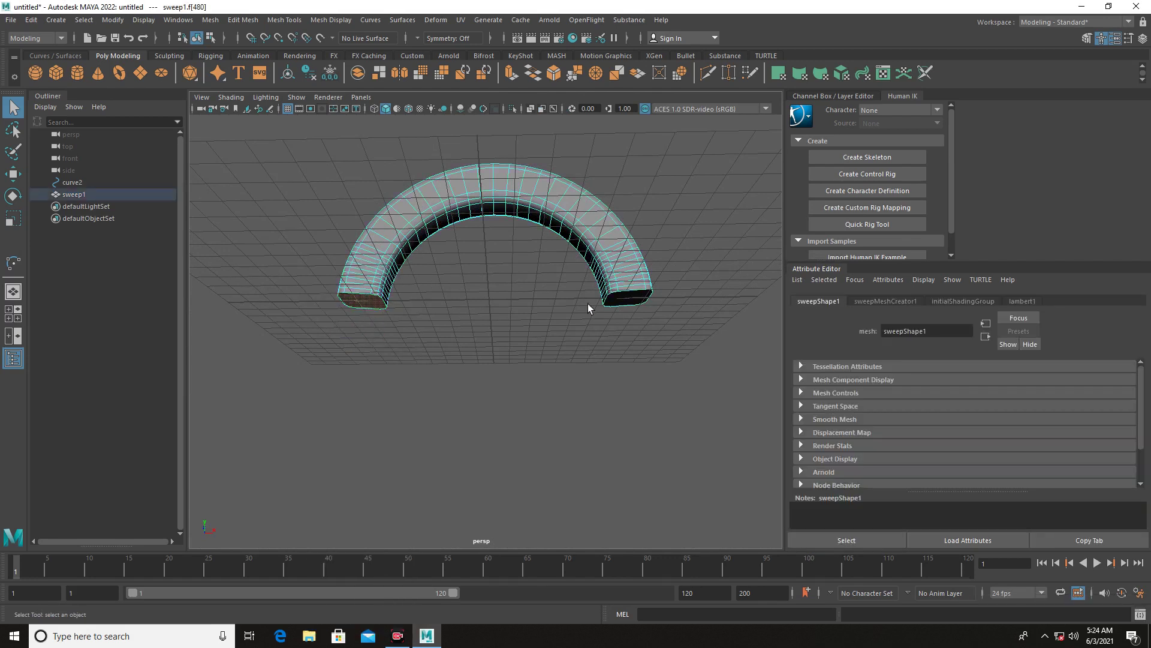
Extrude both arch end faces and pull them down about 2.266 units in world space.
{"action": "left_click", "coordinate": [511, 73]}
{"action": "mouse_move", "coordinate": [501, 277]}
{"action": "left_mouse_down", "text": "alt"}
{"action": "mouse_move", "coordinate": [430, 378]}
{"action": "mouse_move", "coordinate": [422, 359]}
{"action": "left_mouse_up", "text": "alt"}
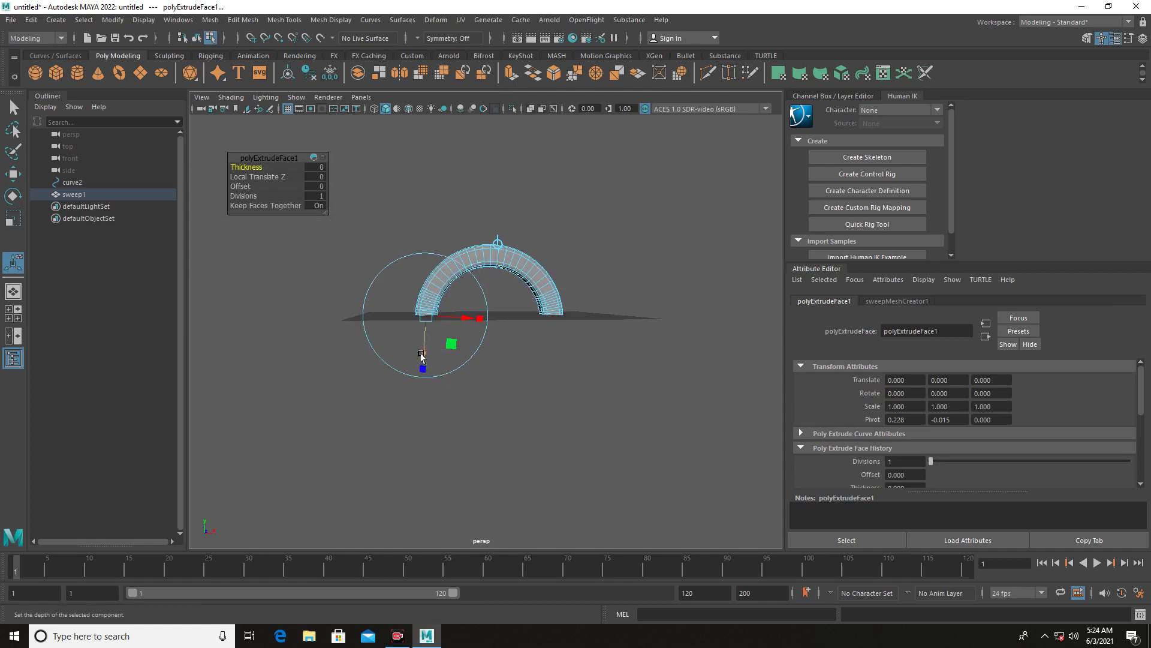
{"action": "left_click", "coordinate": [497, 243]}
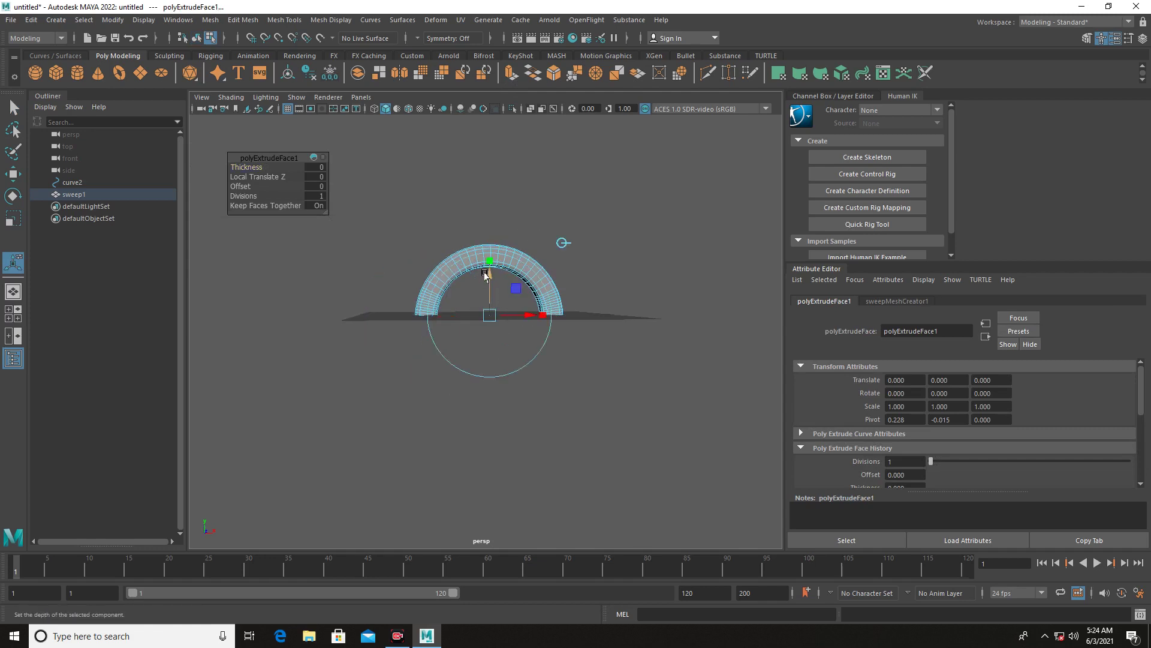
{"action": "left_click_drag", "start_coordinate": [486, 275], "coordinate": [488, 298]}
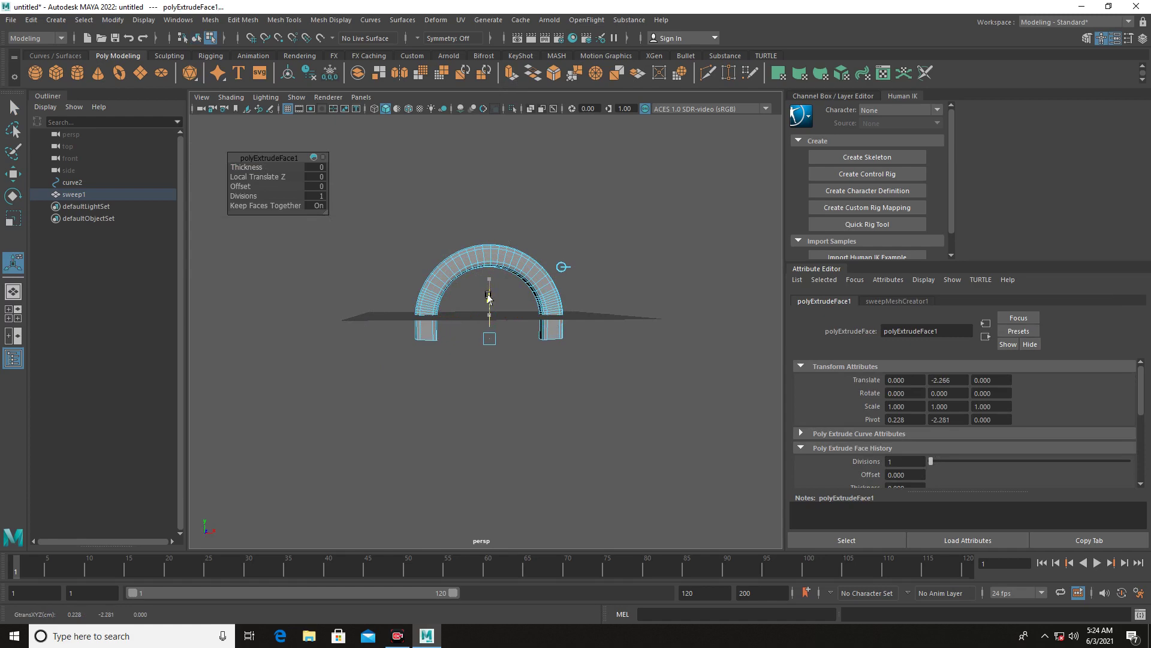
{"action": "mouse_move", "coordinate": [489, 298]}
{"action": "left_mouse_down", "text": "alt"}
{"action": "mouse_move", "coordinate": [599, 373]}
{"action": "mouse_move", "coordinate": [570, 352]}
{"action": "mouse_move", "coordinate": [586, 351]}
{"action": "mouse_move", "coordinate": [588, 383]}
{"action": "mouse_move", "coordinate": [588, 358]}
{"action": "left_mouse_up", "text": "alt"}
{"action": "right_click_drag", "start_coordinate": [587, 348], "coordinate": [567, 350]}
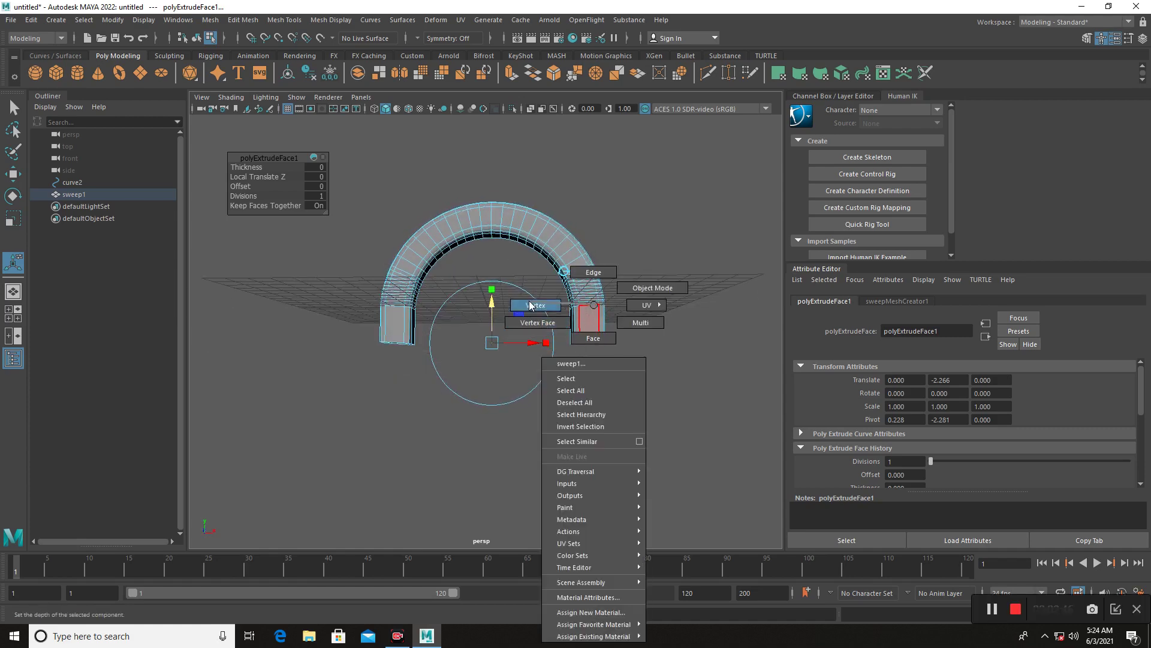
In the front view, select both legs' bottom vertices and nudge them down along Y.
{"action": "key", "text": "space"}
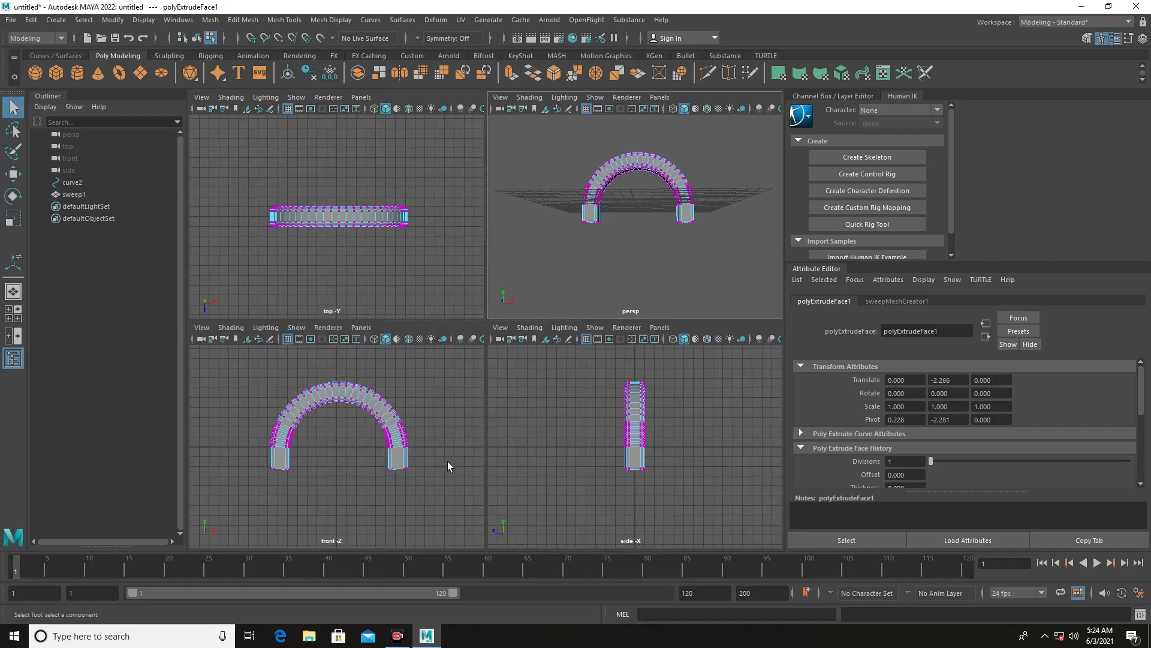
{"action": "key", "text": "space"}
{"action": "scroll", "coordinate": [659, 432], "scroll_direction": "up", "scroll_amount": 3}
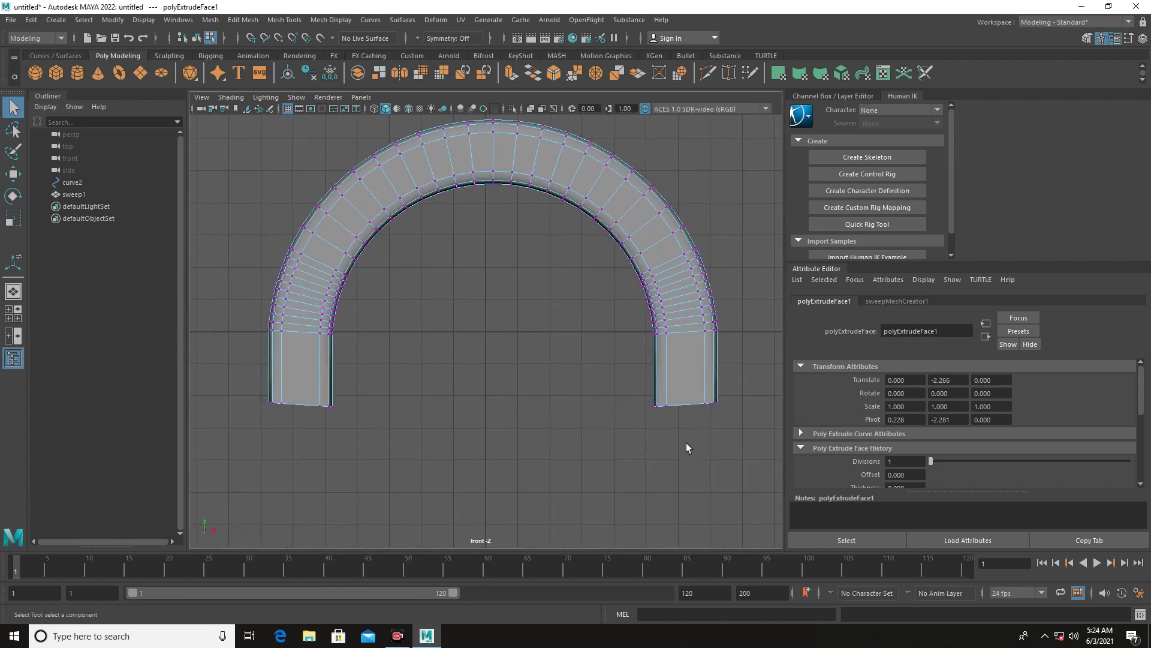
{"action": "middle_click_drag", "start_coordinate": [686, 447], "coordinate": [629, 427], "text": "alt"}
{"action": "left_click_drag", "start_coordinate": [639, 355], "coordinate": [689, 400]}
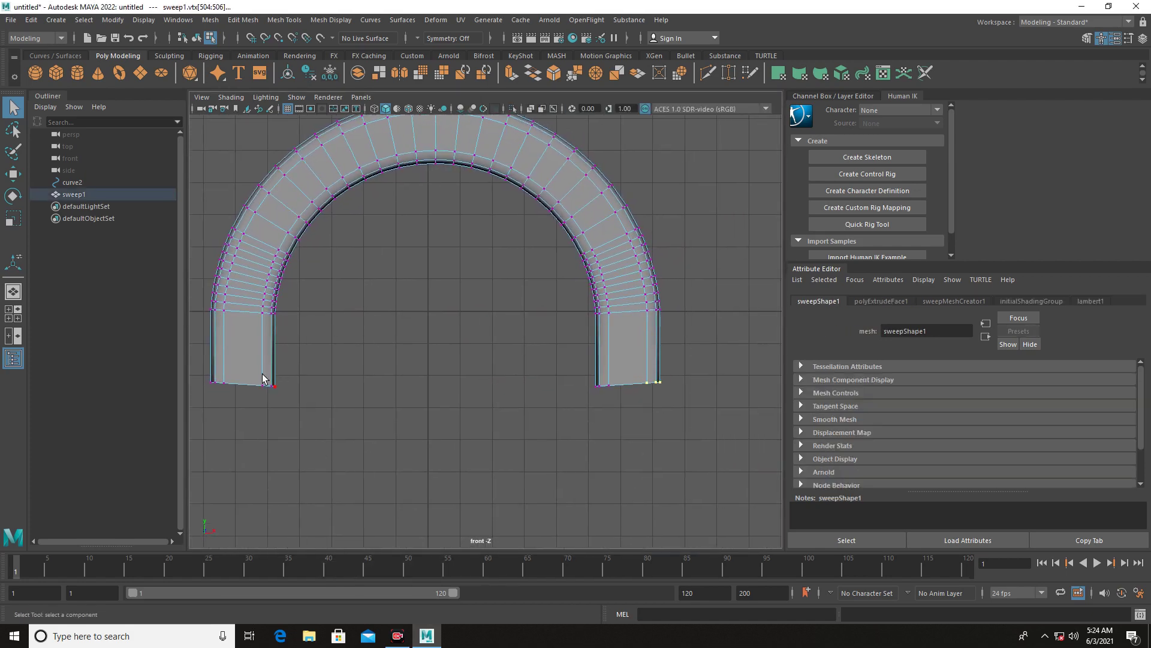
{"action": "left_click_drag", "start_coordinate": [200, 355], "coordinate": [245, 415], "text": "shift"}
{"action": "key", "text": "w"}
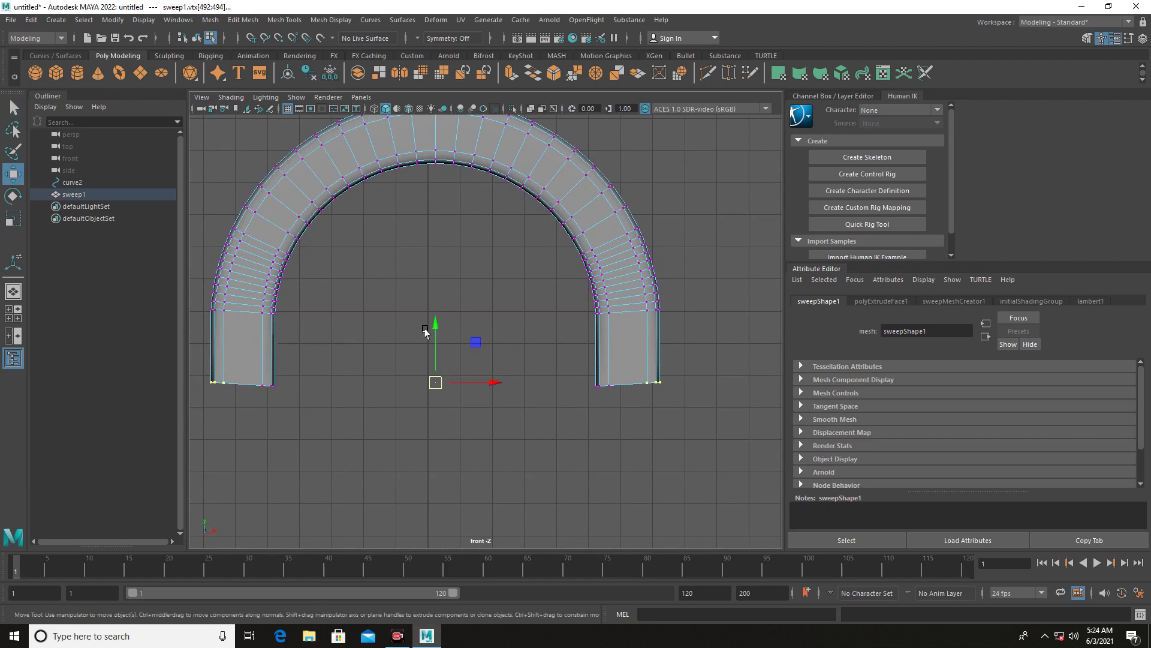
{"action": "left_click_drag", "start_coordinate": [431, 327], "coordinate": [433, 331]}
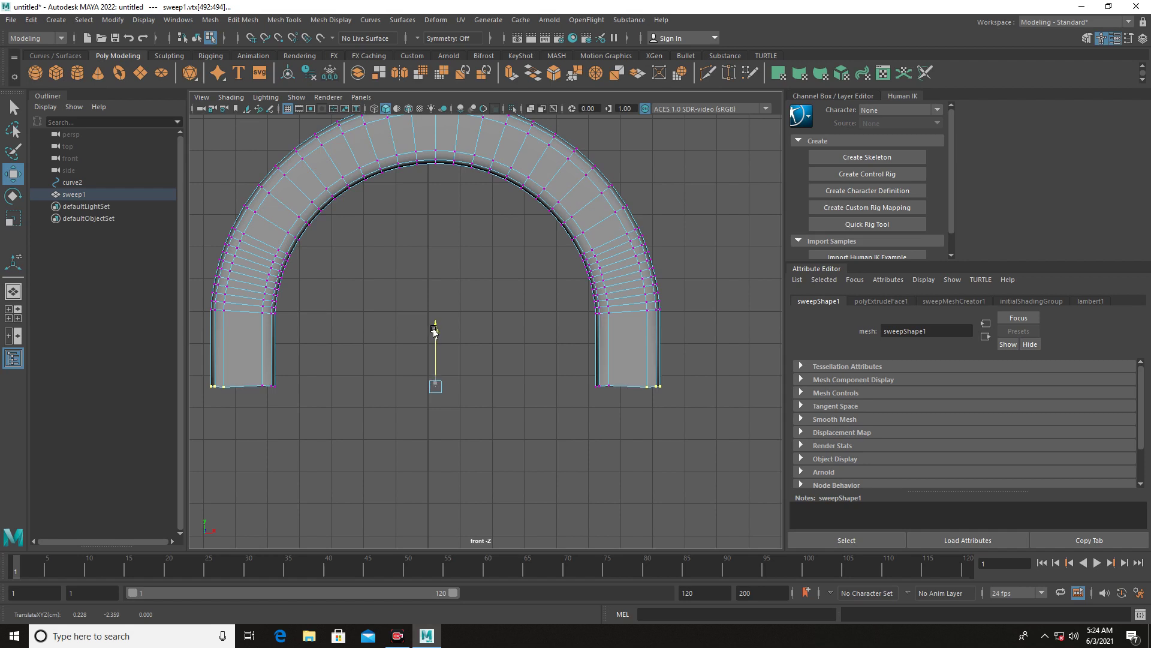
Reselect the left leg's bottom corner vertices so the leg end sits level.
{"action": "left_click", "coordinate": [216, 397]}
{"action": "left_click_drag", "start_coordinate": [255, 369], "coordinate": [261, 397]}
{"action": "left_click", "coordinate": [442, 450]}
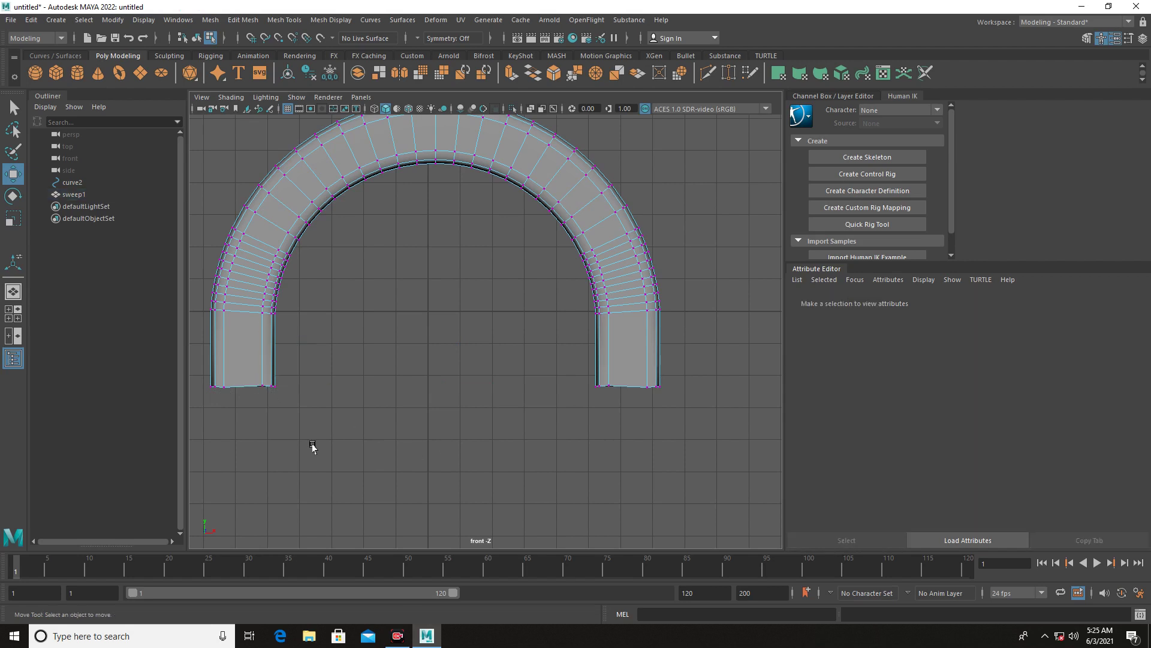
{"action": "left_click_drag", "start_coordinate": [199, 374], "coordinate": [243, 414]}
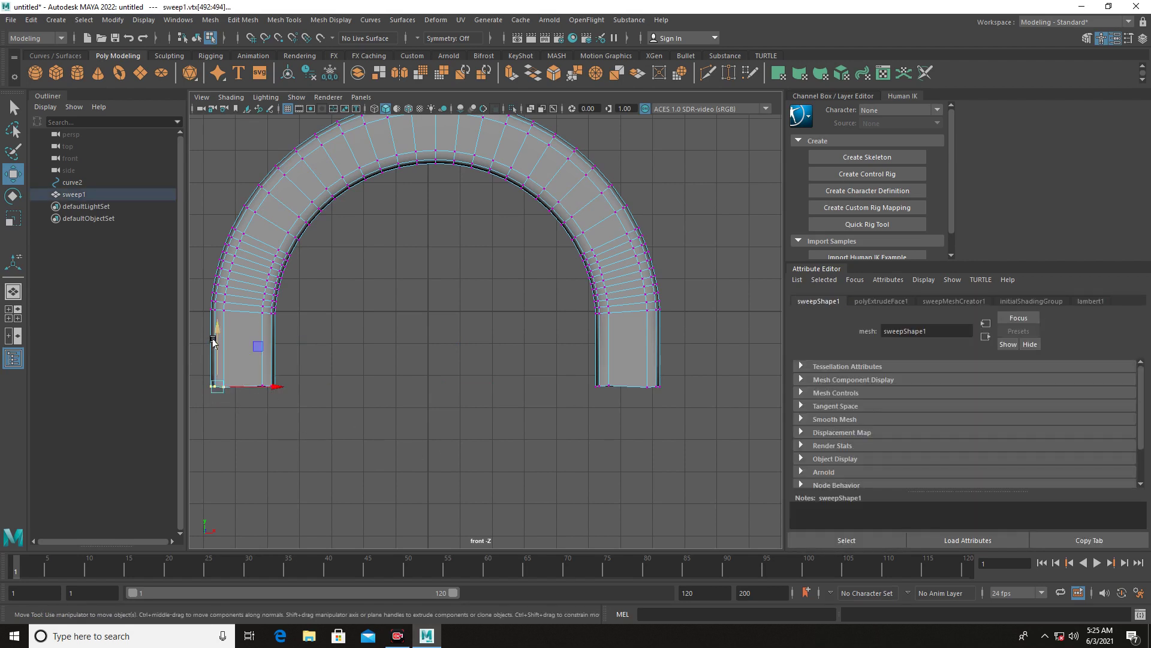
{"action": "left_click_drag", "start_coordinate": [215, 337], "coordinate": [214, 337]}
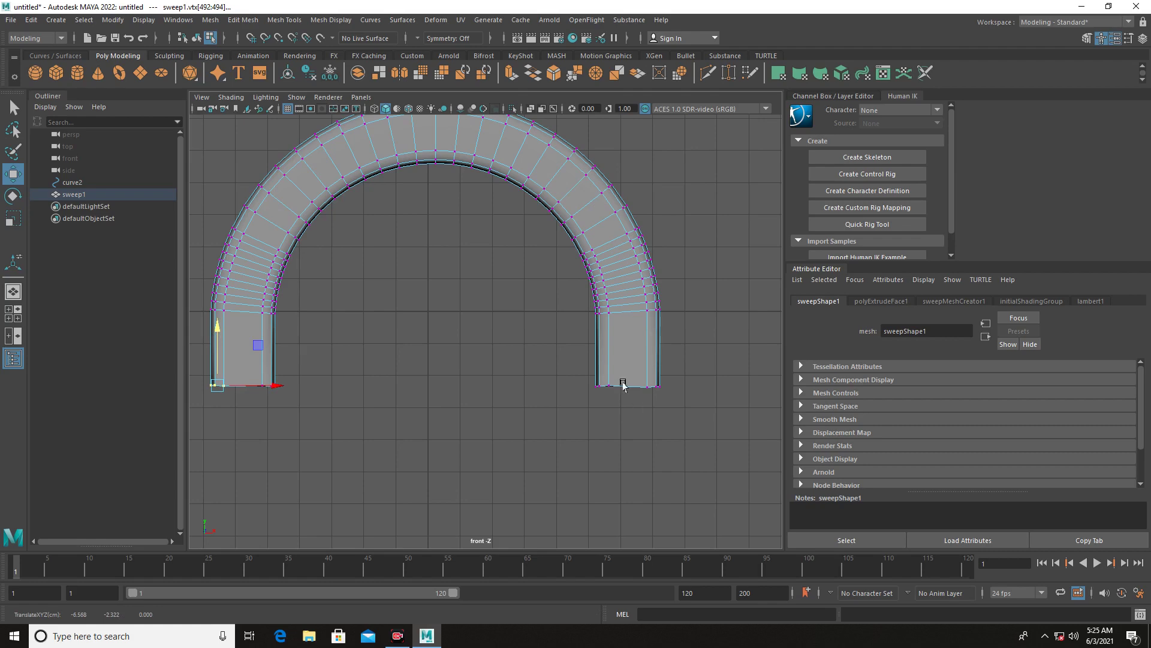
{"action": "key", "text": "space"}
{"action": "key", "text": "space"}
Select both leg end faces and extrude them.
{"action": "left_click_drag", "start_coordinate": [612, 350], "coordinate": [642, 323], "text": "alt"}
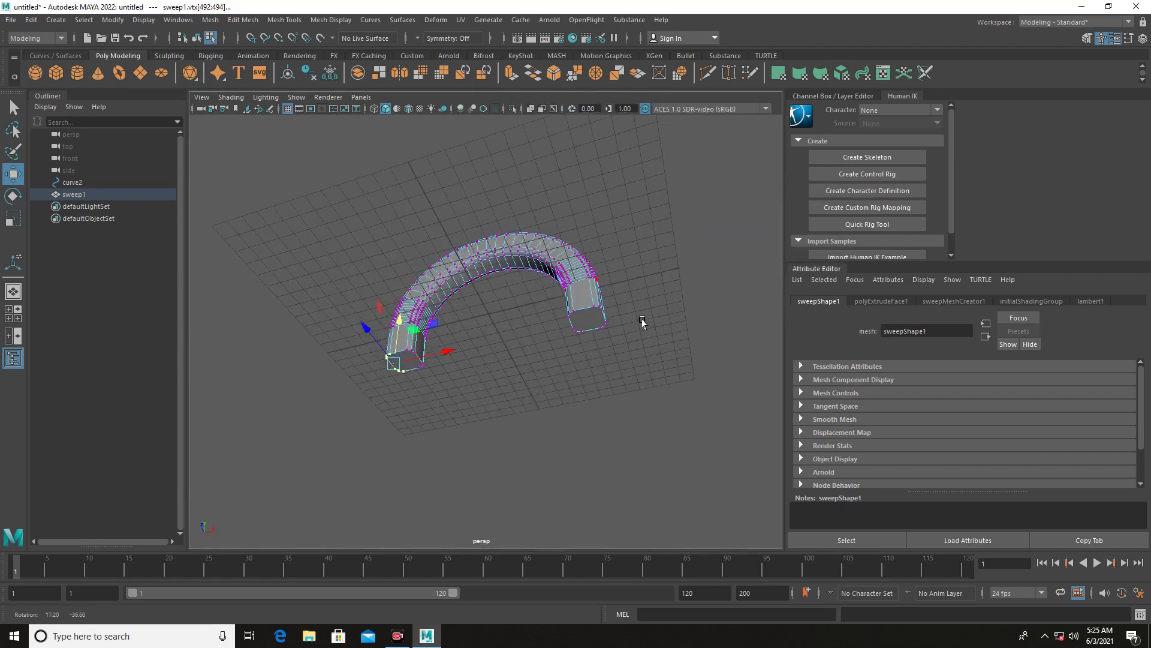
{"action": "right_click_drag", "start_coordinate": [579, 324], "coordinate": [581, 334]}
{"action": "left_click", "coordinate": [586, 318]}
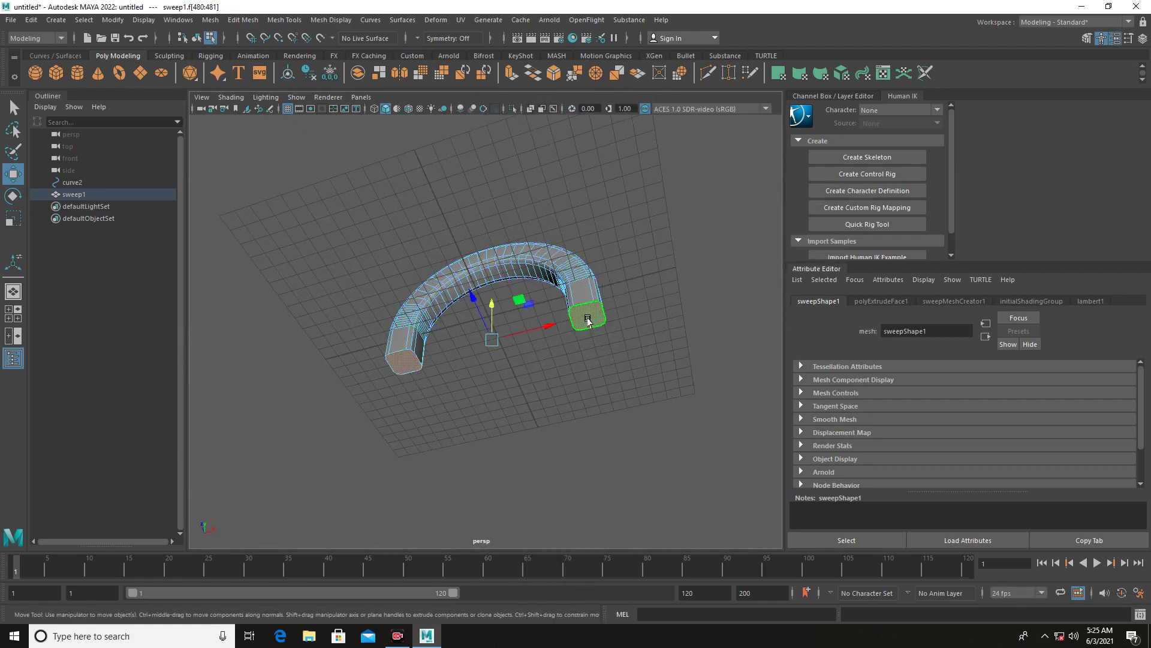
{"action": "left_click", "coordinate": [396, 363], "text": "shift"}
{"action": "left_click", "coordinate": [512, 73]}
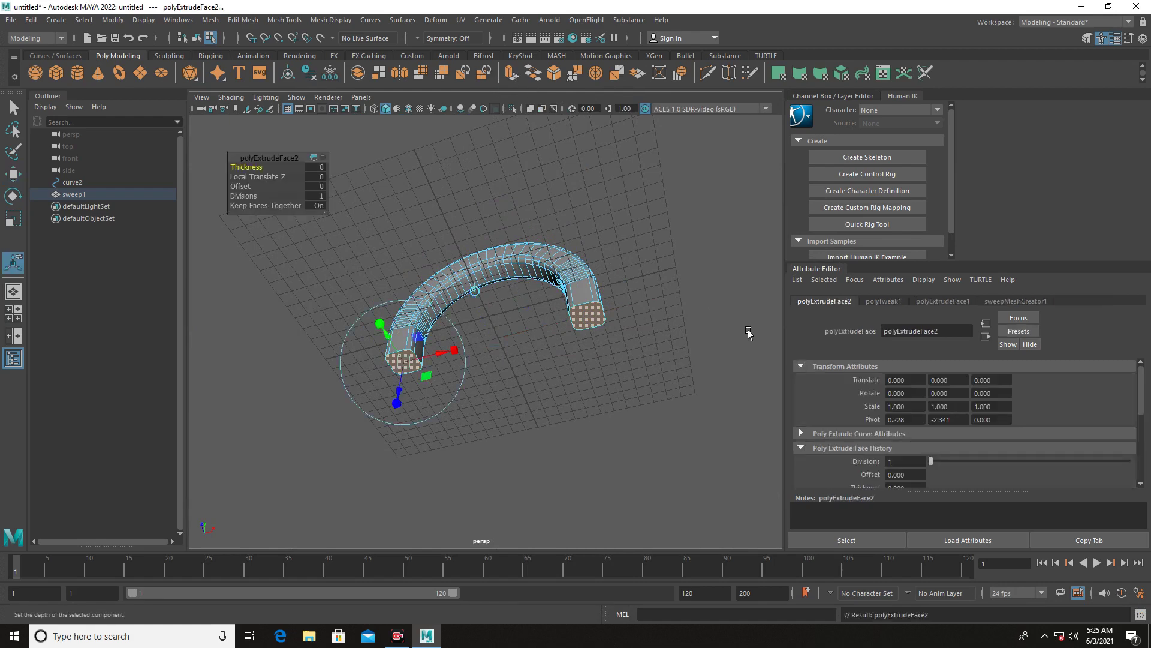
Scale the extruded leg ends slightly wider into a ledge-like flare, then extrude again.
{"action": "left_click_drag", "start_coordinate": [748, 333], "coordinate": [582, 409], "text": "alt"}
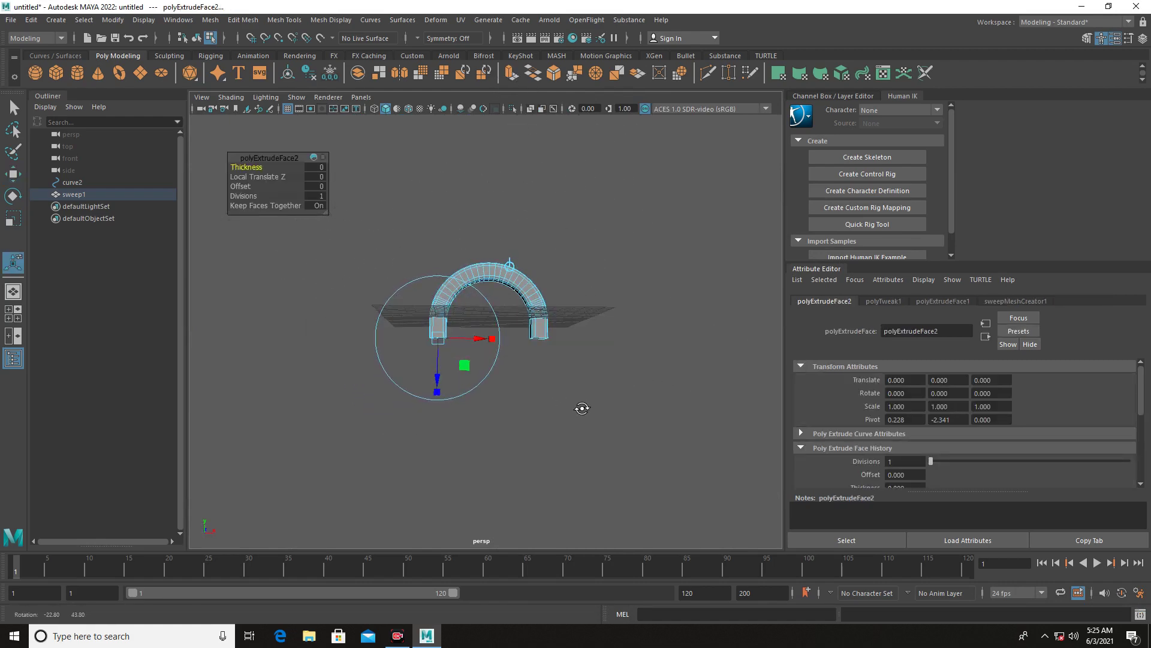
{"action": "mouse_move", "coordinate": [463, 355]}
{"action": "left_mouse_down", "text": "alt"}
{"action": "mouse_move", "coordinate": [463, 374]}
{"action": "mouse_move", "coordinate": [519, 245]}
{"action": "mouse_move", "coordinate": [484, 352]}
{"action": "mouse_move", "coordinate": [501, 355]}
{"action": "mouse_move", "coordinate": [491, 345]}
{"action": "left_mouse_up", "text": "alt"}
{"action": "scroll", "coordinate": [506, 366], "scroll_direction": "up", "scroll_amount": 3}
{"action": "key", "text": "ctrl+z"}
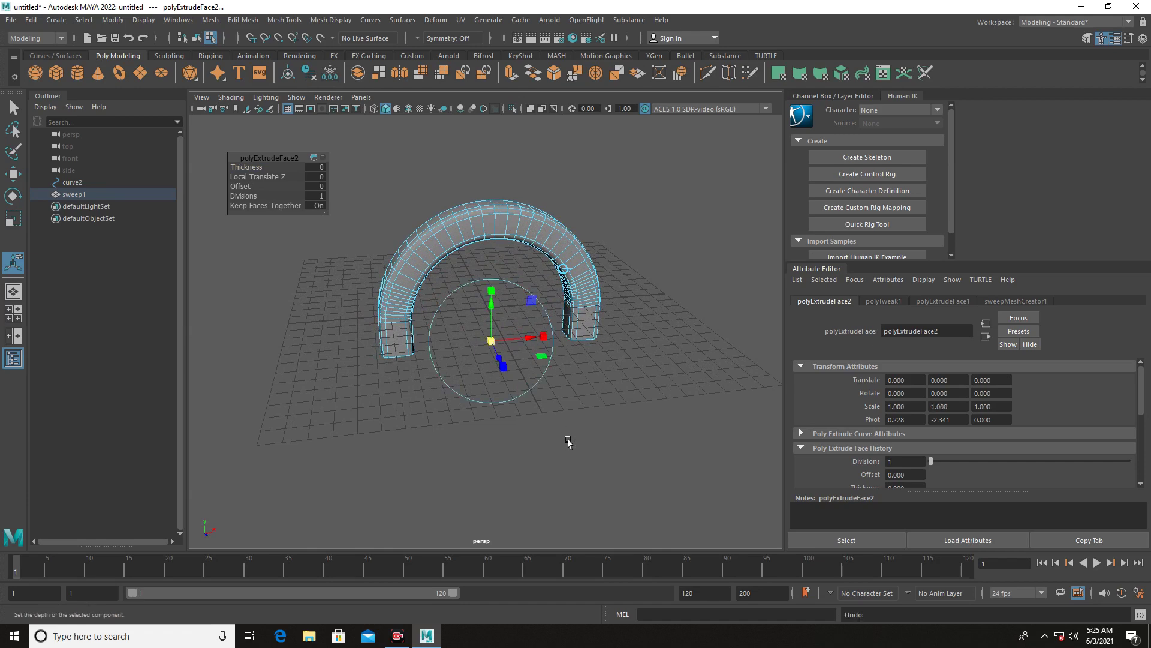
{"action": "left_click_drag", "start_coordinate": [569, 442], "coordinate": [634, 381], "text": "alt"}
{"action": "key", "text": "t"}
{"action": "left_click_drag", "start_coordinate": [542, 375], "coordinate": [470, 384], "text": "alt"}
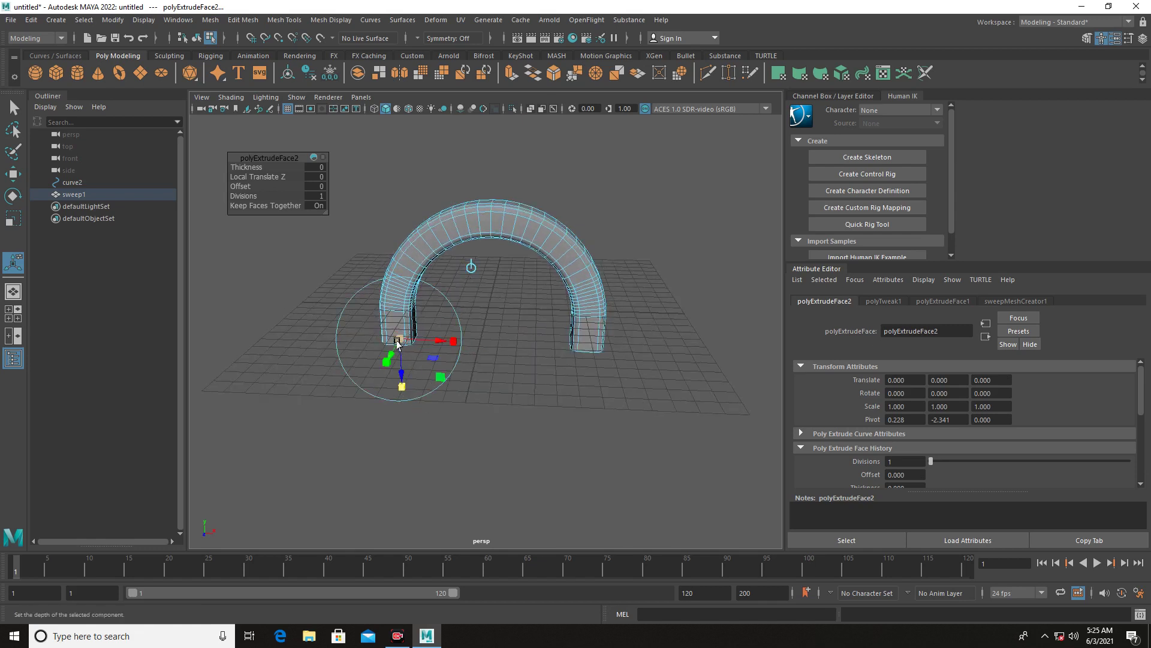
{"action": "left_click_drag", "start_coordinate": [400, 339], "coordinate": [408, 346]}
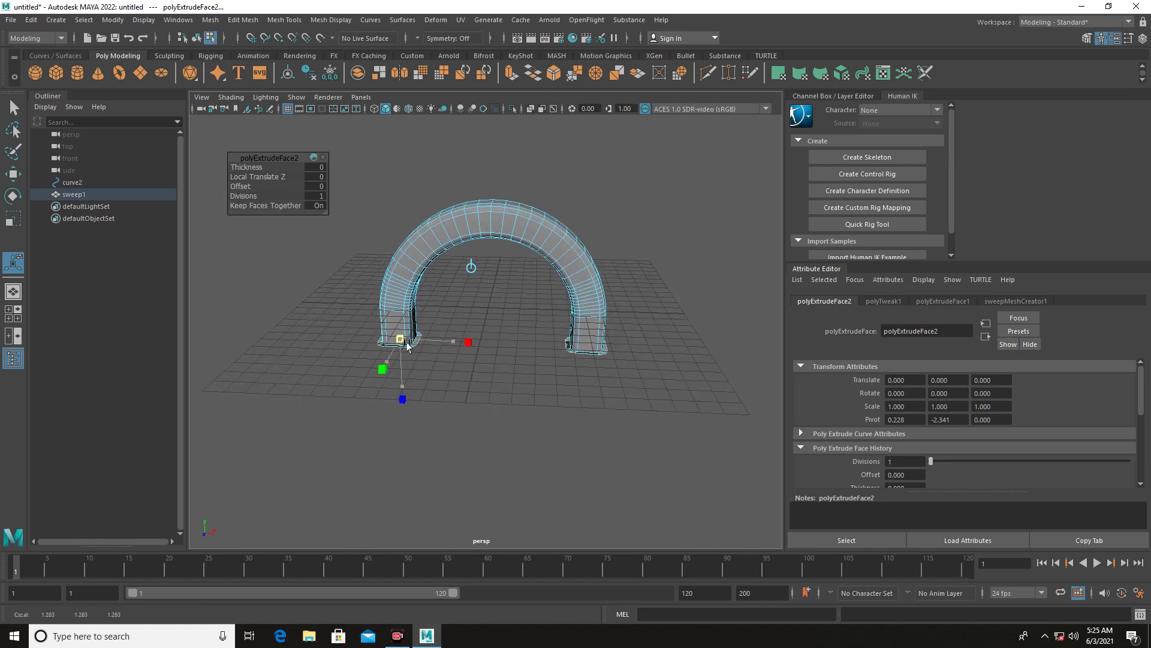
{"action": "left_click_drag", "start_coordinate": [471, 378], "coordinate": [535, 394], "text": "alt"}
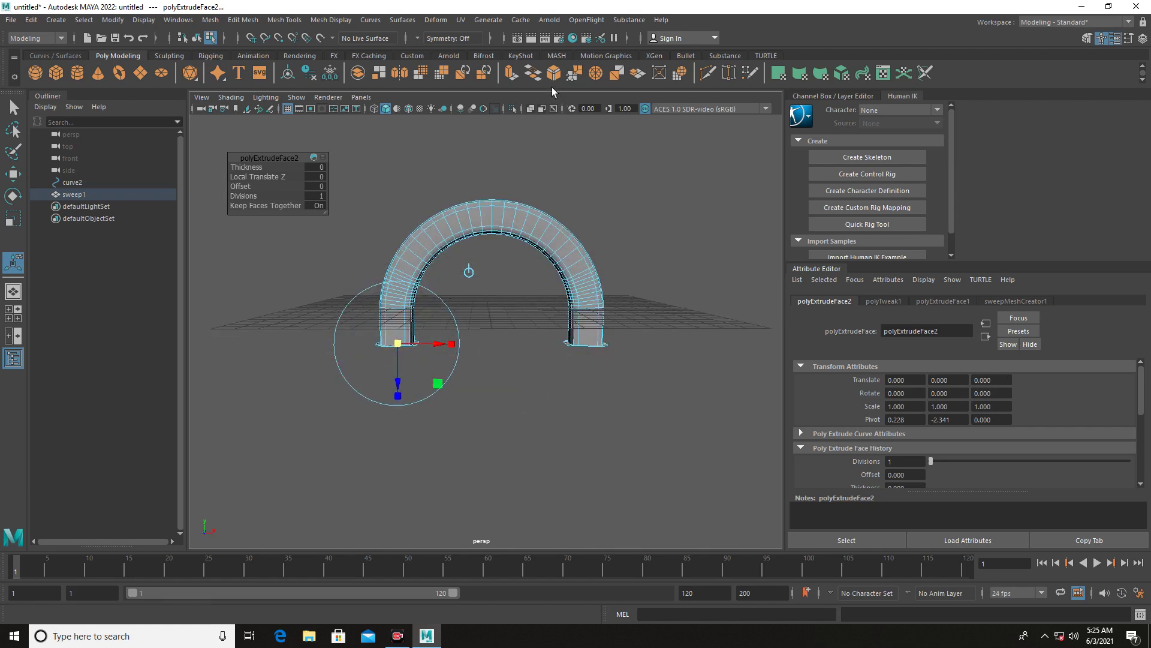
{"action": "left_click", "coordinate": [512, 73]}
Extrude the leg ends, scale them to about 0.867, then extrude them 9.28 units downward.
{"action": "left_click_drag", "start_coordinate": [395, 380], "coordinate": [399, 388]}
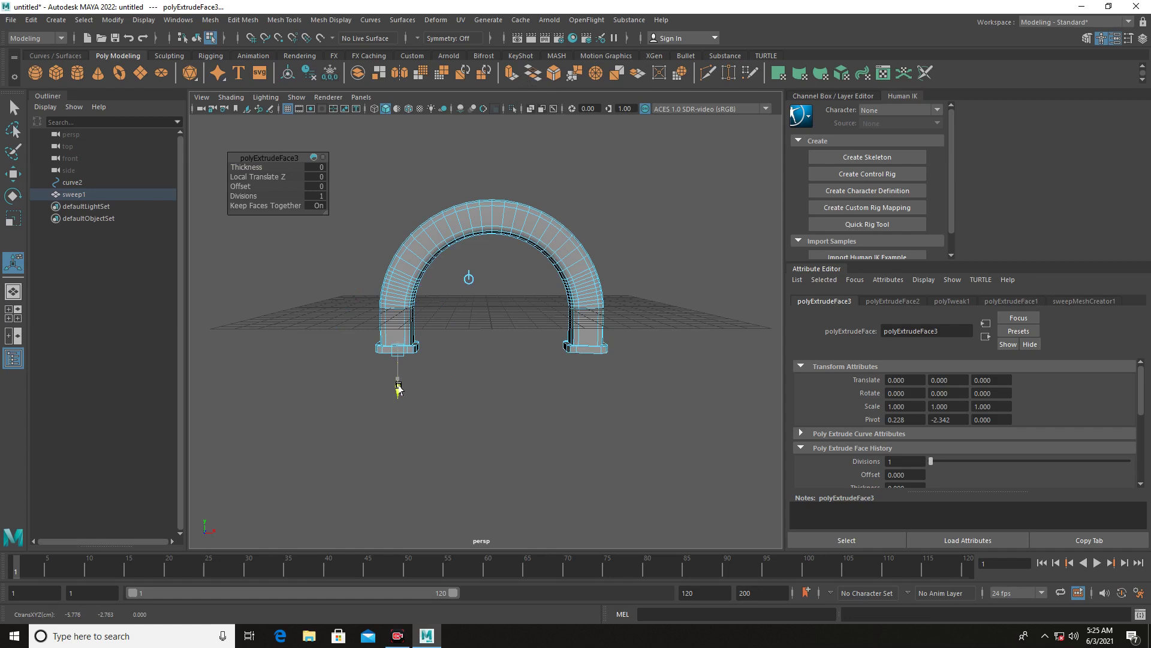
{"action": "left_click", "coordinate": [513, 73]}
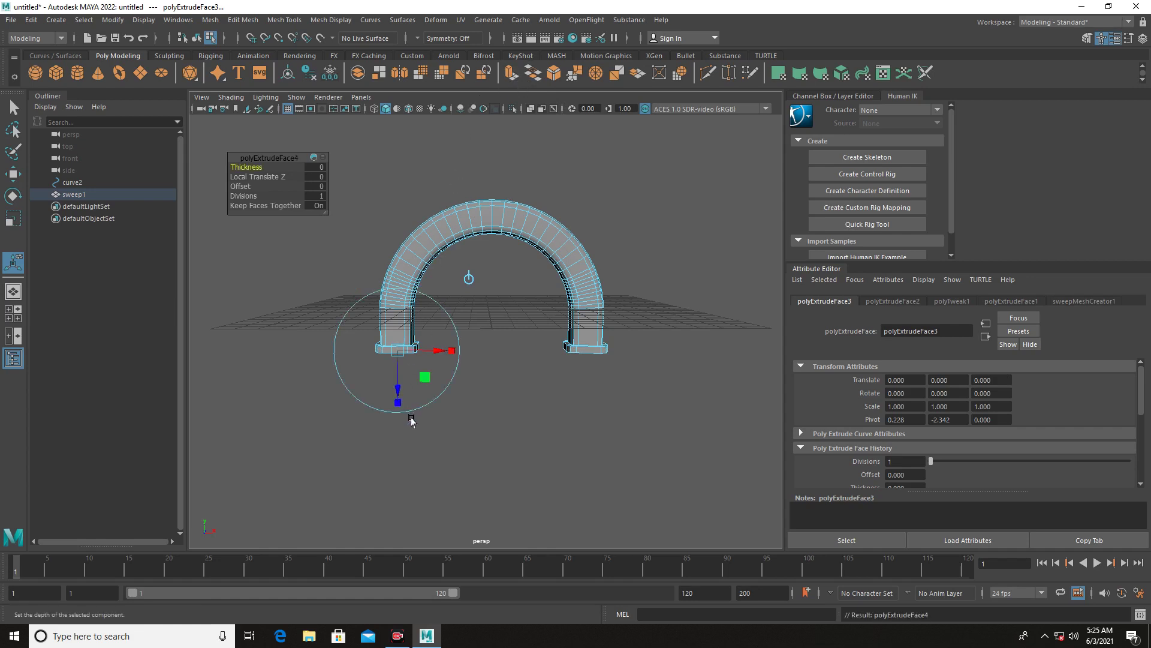
{"action": "left_click", "coordinate": [396, 354]}
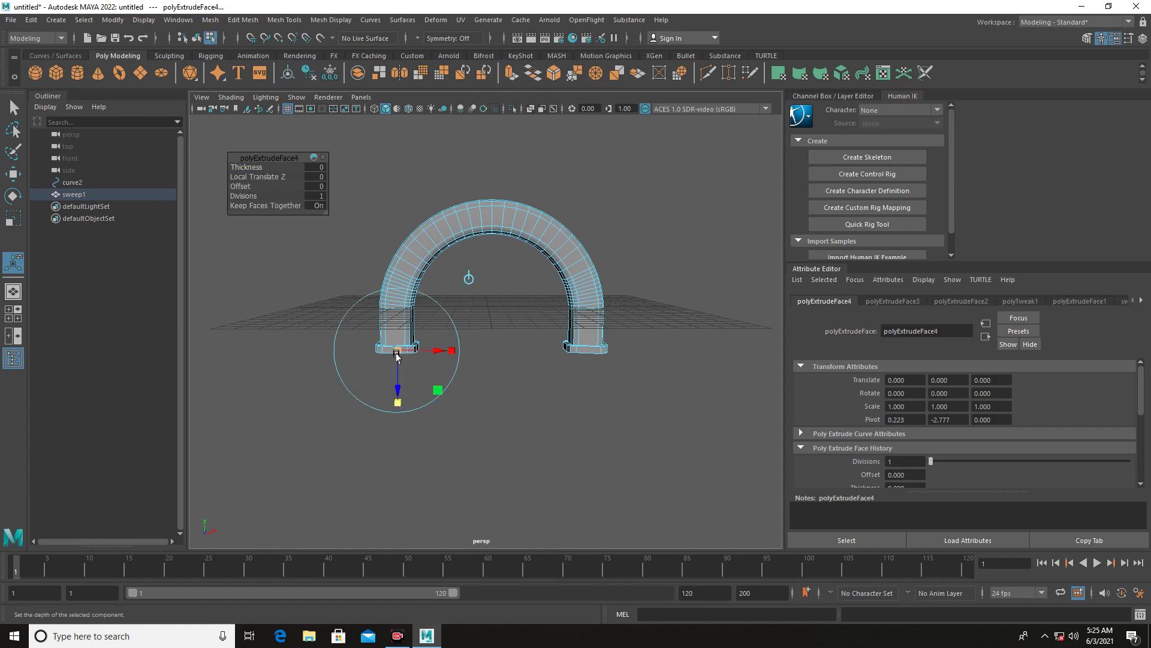
{"action": "left_click_drag", "start_coordinate": [451, 387], "coordinate": [391, 347], "text": "alt"}
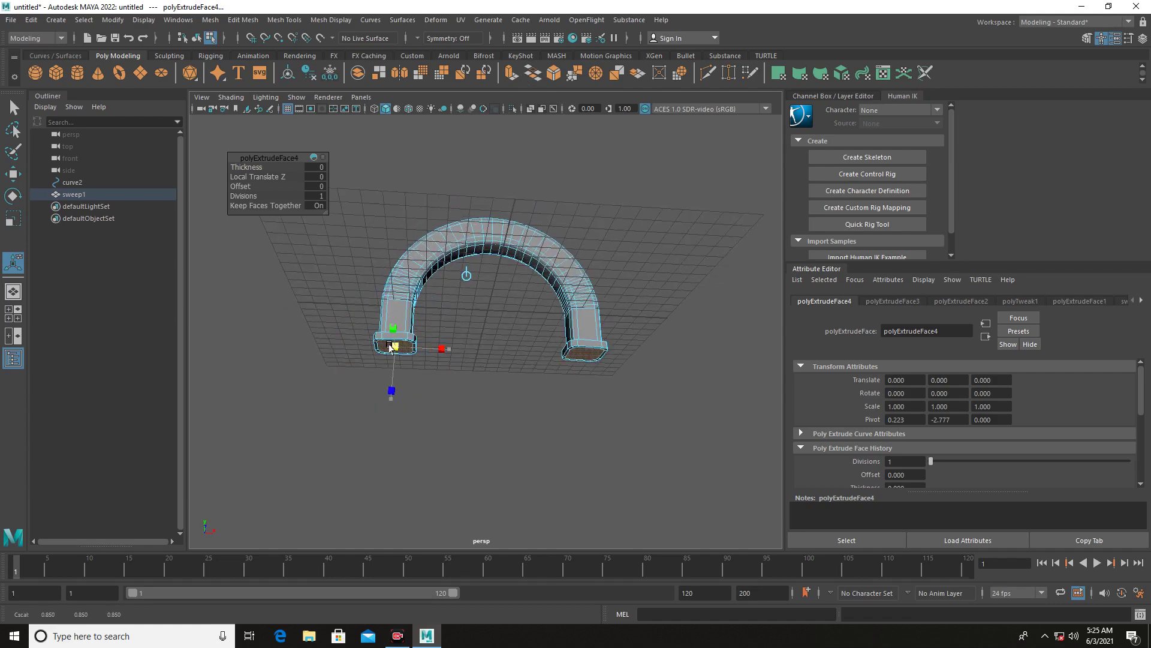
{"action": "left_click", "coordinate": [512, 73]}
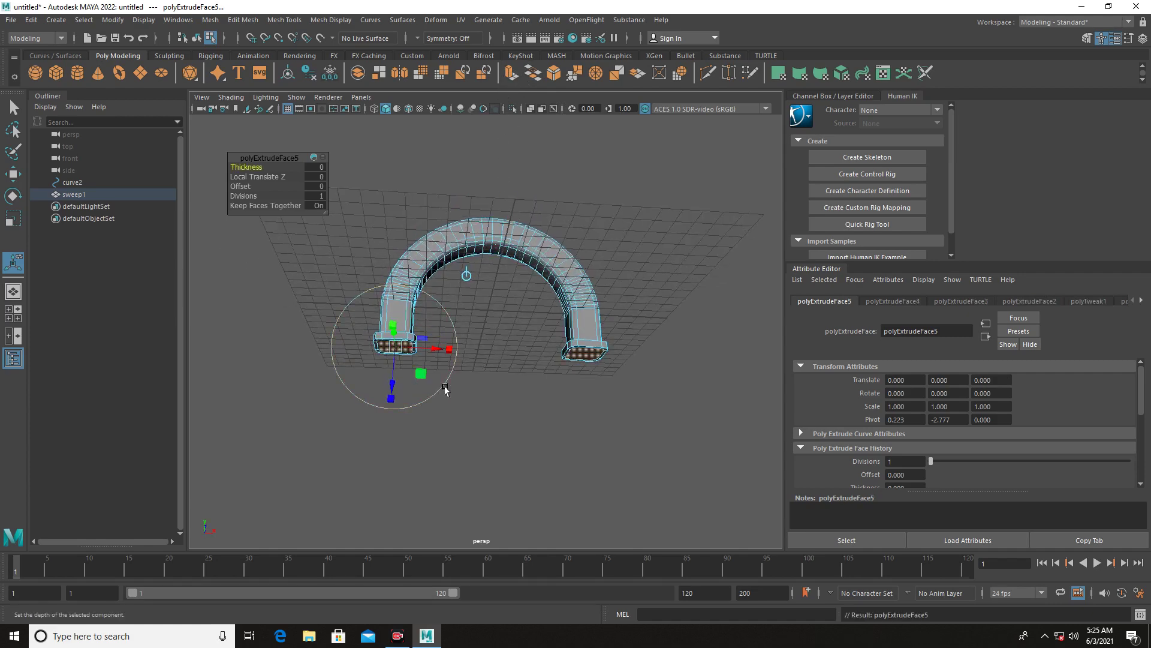
{"action": "mouse_move", "coordinate": [445, 390]}
{"action": "left_mouse_down", "text": "alt"}
{"action": "mouse_move", "coordinate": [394, 383]}
{"action": "mouse_move", "coordinate": [398, 535]}
{"action": "left_mouse_up", "text": "alt"}
In Object Mode, select sweep1 and move it up along Y above the grid.
{"action": "right_click", "coordinate": [570, 267]}
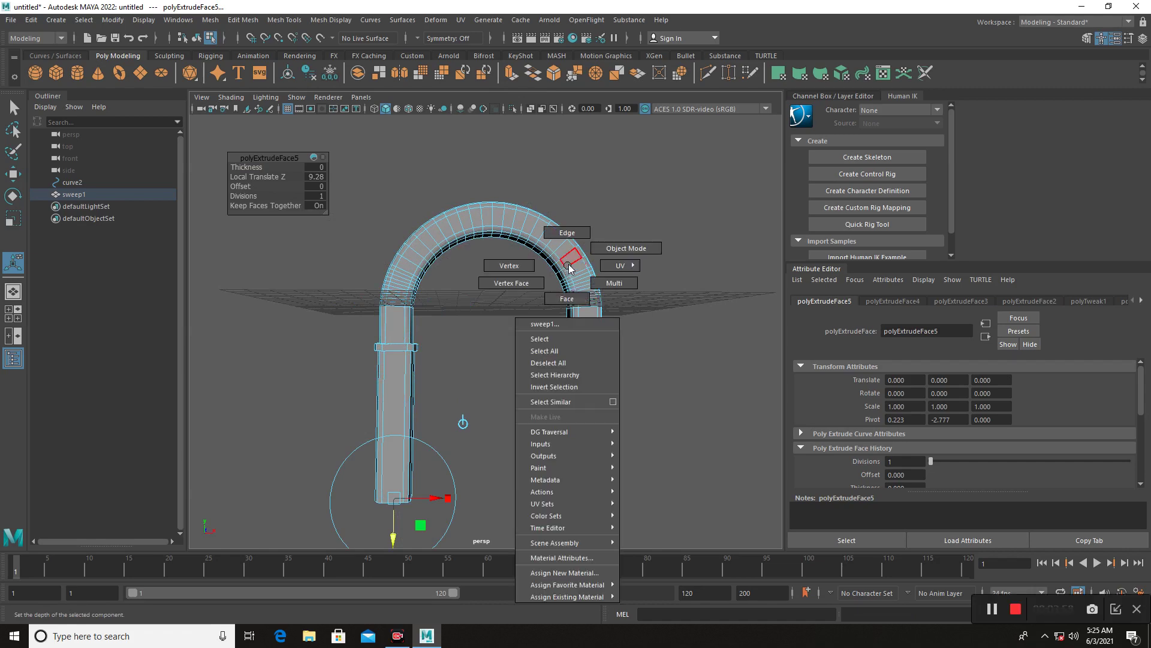
{"action": "left_click", "coordinate": [660, 247]}
{"action": "mouse_move", "coordinate": [662, 247]}
{"action": "left_mouse_down", "text": "alt"}
{"action": "mouse_move", "coordinate": [630, 301]}
{"action": "mouse_move", "coordinate": [471, 304]}
{"action": "mouse_move", "coordinate": [518, 279]}
{"action": "mouse_move", "coordinate": [606, 268]}
{"action": "mouse_move", "coordinate": [689, 273]}
{"action": "mouse_move", "coordinate": [707, 296]}
{"action": "left_mouse_up", "text": "alt"}
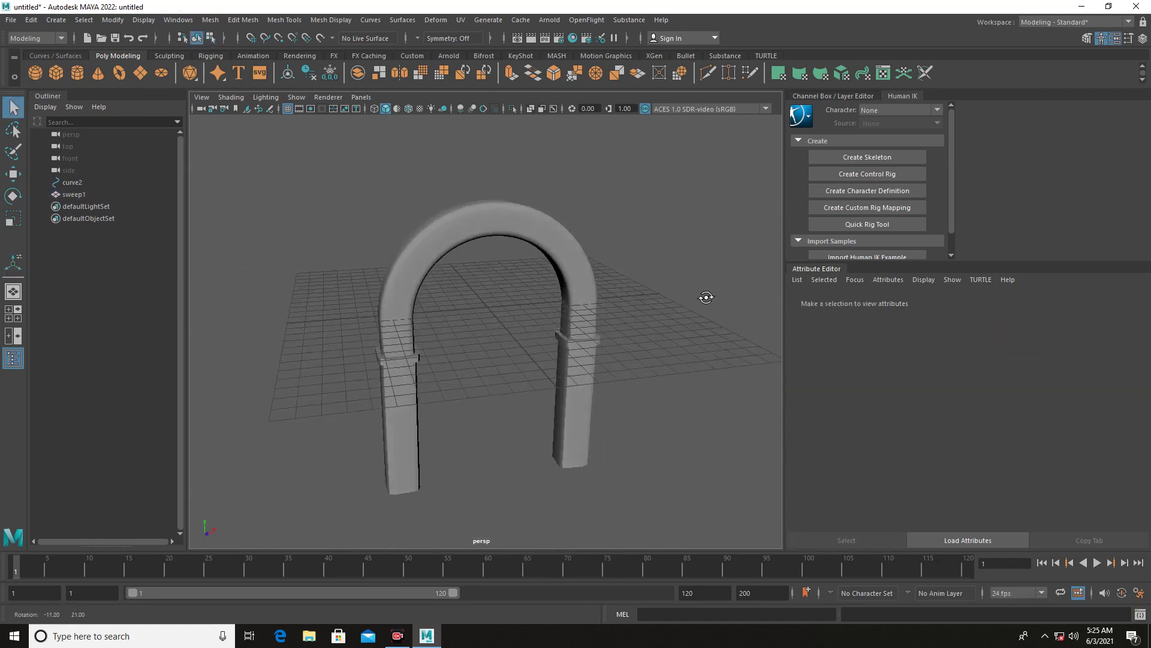
{"action": "left_click", "coordinate": [553, 237]}
{"action": "scroll", "coordinate": [597, 329], "scroll_direction": "down", "scroll_amount": 3}
{"action": "mouse_move", "coordinate": [597, 330]}
{"action": "left_mouse_down", "text": "alt"}
{"action": "mouse_move", "coordinate": [561, 386]}
{"action": "mouse_move", "coordinate": [550, 337]}
{"action": "left_mouse_up", "text": "alt"}
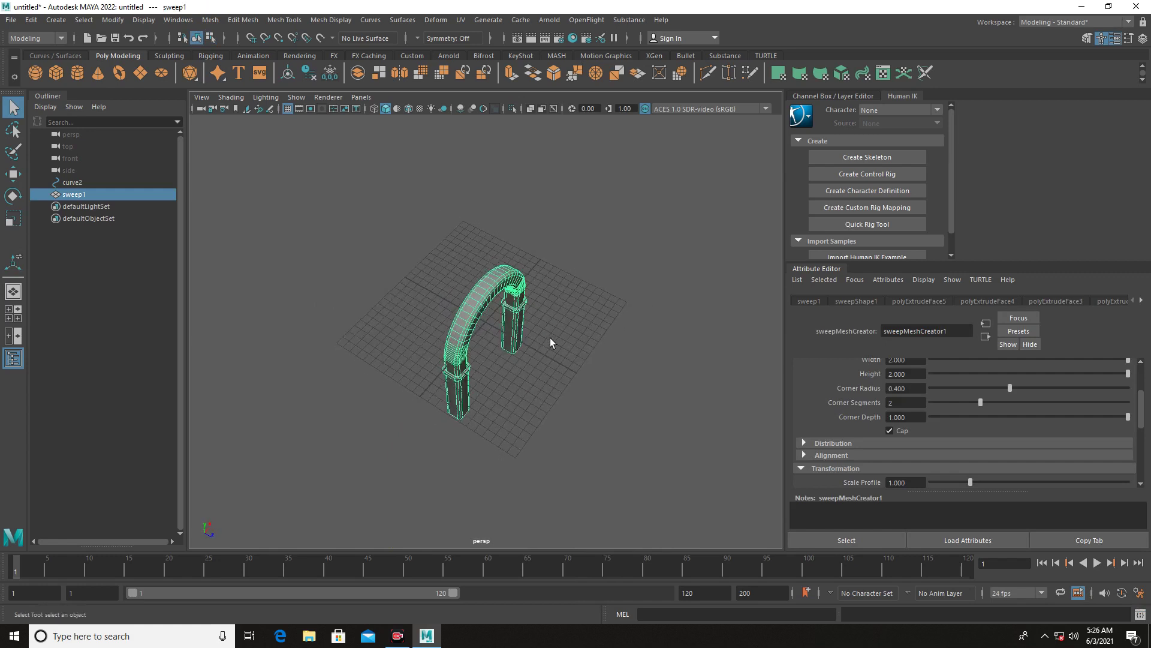
{"action": "key", "text": "w"}
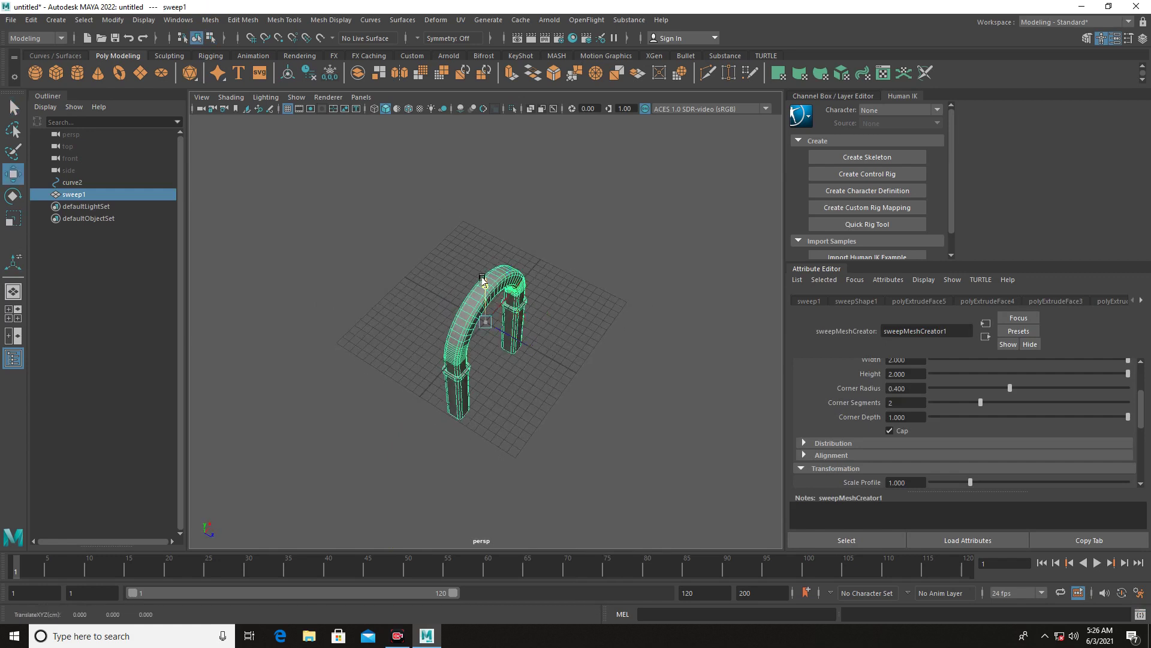
{"action": "mouse_move", "coordinate": [487, 291]}
{"action": "left_mouse_down"}
{"action": "mouse_move", "coordinate": [445, 173]}
{"action": "mouse_move", "coordinate": [634, 283]}
{"action": "mouse_move", "coordinate": [553, 267]}
{"action": "left_mouse_up"}
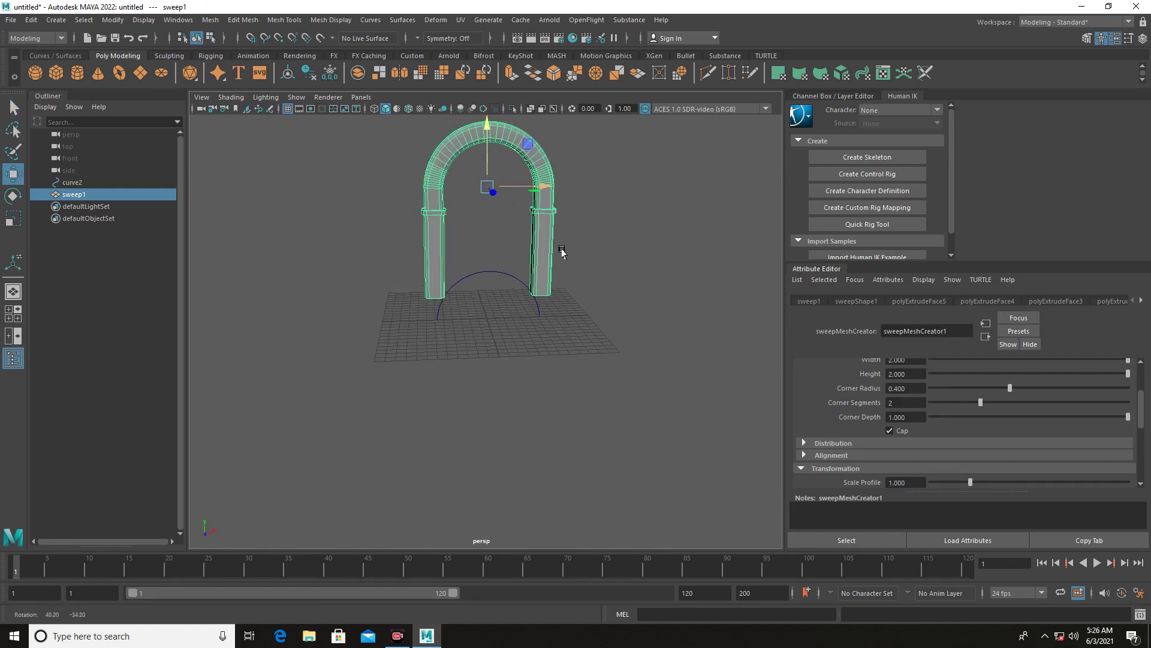
Lower the arch to about 11.425 units so its bases rest on the grid, then select curve2.
{"action": "scroll", "coordinate": [553, 267], "scroll_direction": "up", "scroll_amount": 3}
{"action": "scroll", "coordinate": [553, 267], "scroll_direction": "down", "scroll_amount": 3}
{"action": "left_click_drag", "start_coordinate": [538, 373], "coordinate": [540, 291], "text": "alt"}
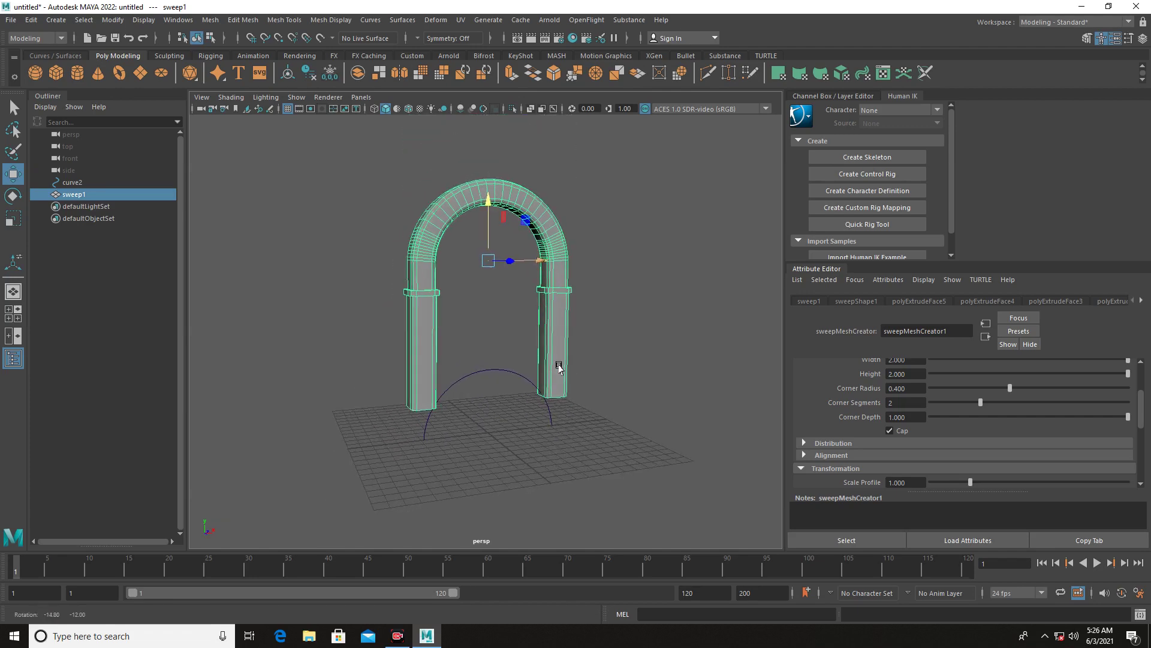
{"action": "left_click_drag", "start_coordinate": [488, 196], "coordinate": [487, 253]}
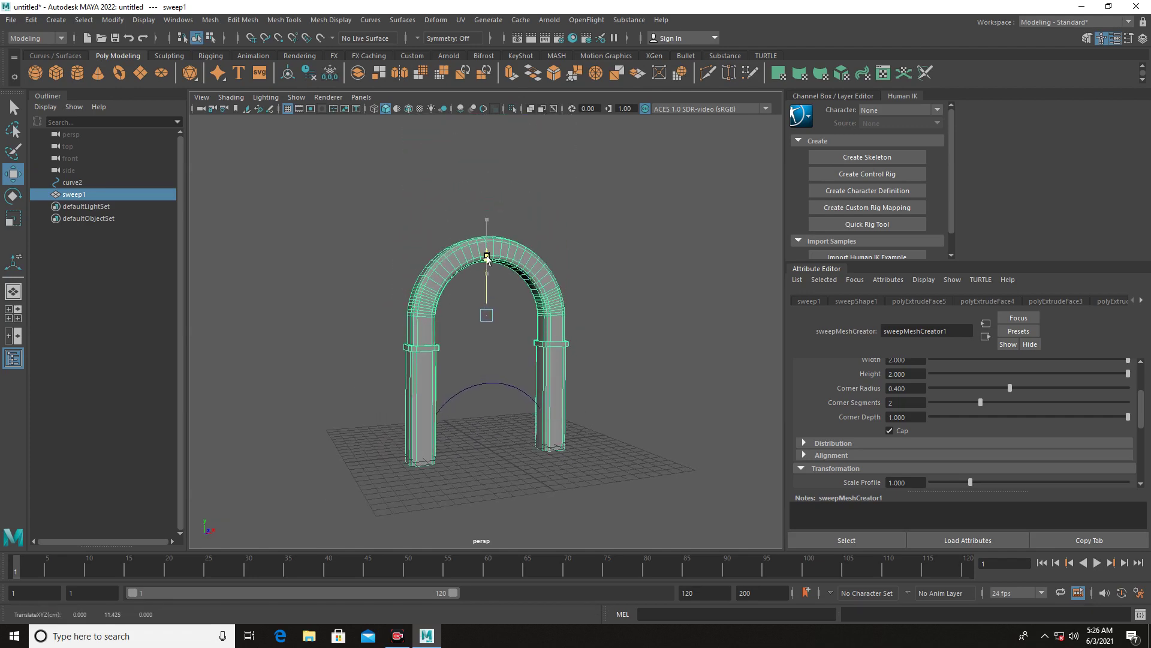
{"action": "left_click", "coordinate": [650, 316]}
{"action": "left_click_drag", "start_coordinate": [650, 316], "coordinate": [543, 391], "text": "alt"}
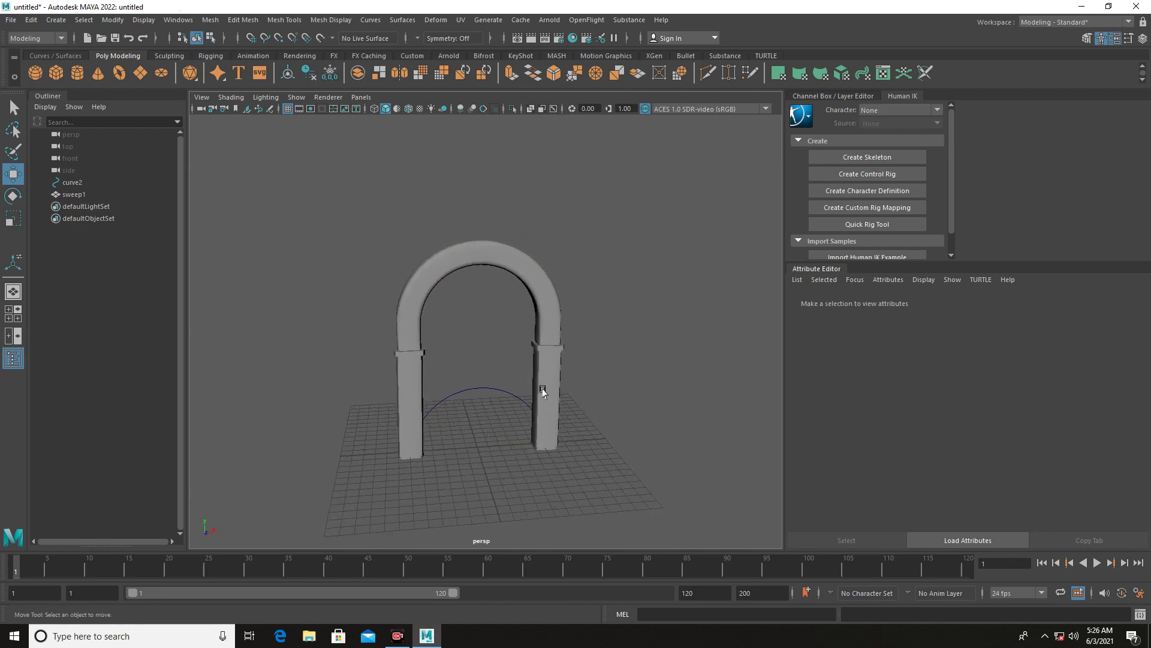
{"action": "left_click", "coordinate": [507, 395]}
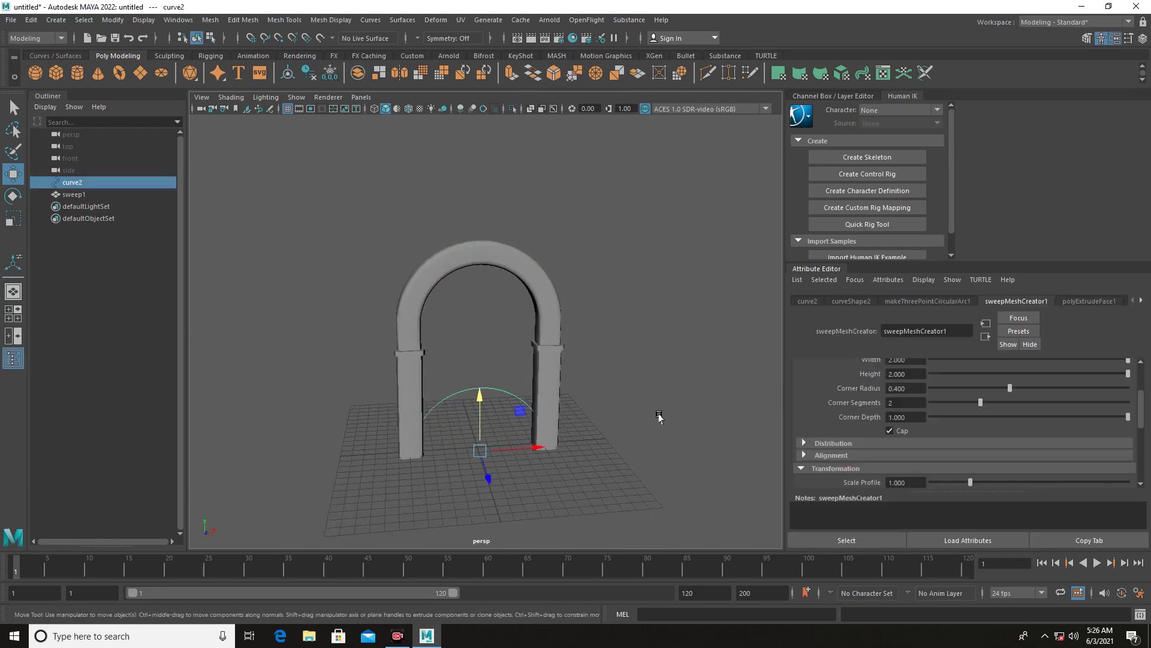
Delete construction history on both the arch sweep1 and its source curve.
{"action": "left_click", "coordinate": [592, 411]}
{"action": "left_click", "coordinate": [30, 20]}
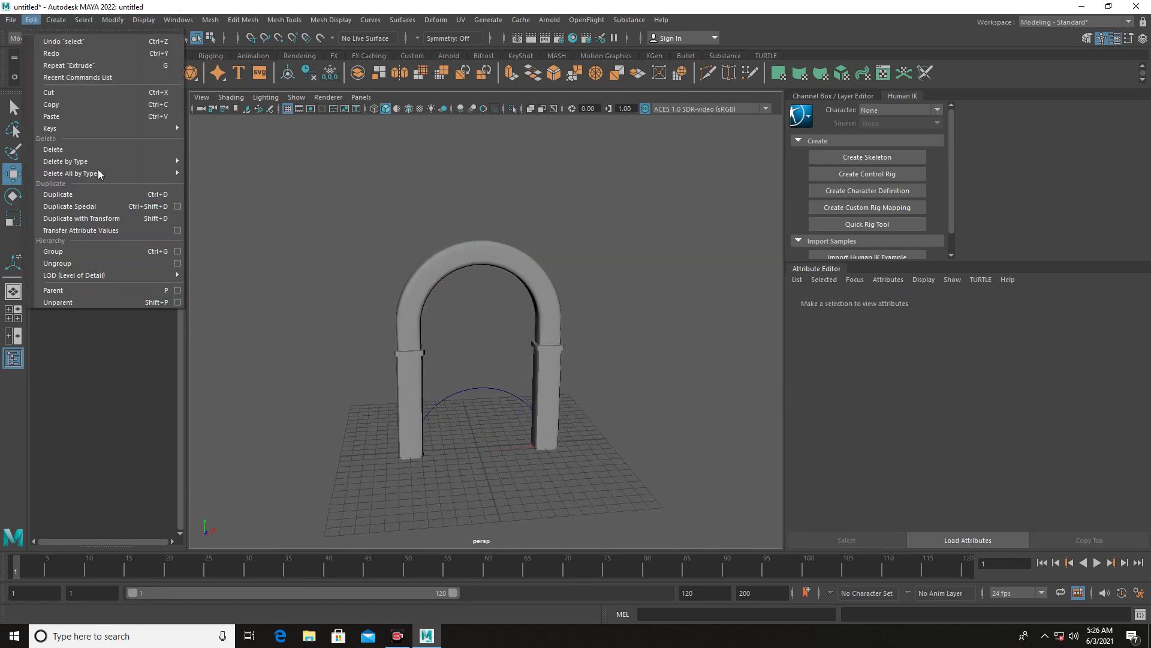
{"action": "left_click_drag", "start_coordinate": [369, 221], "coordinate": [655, 500]}
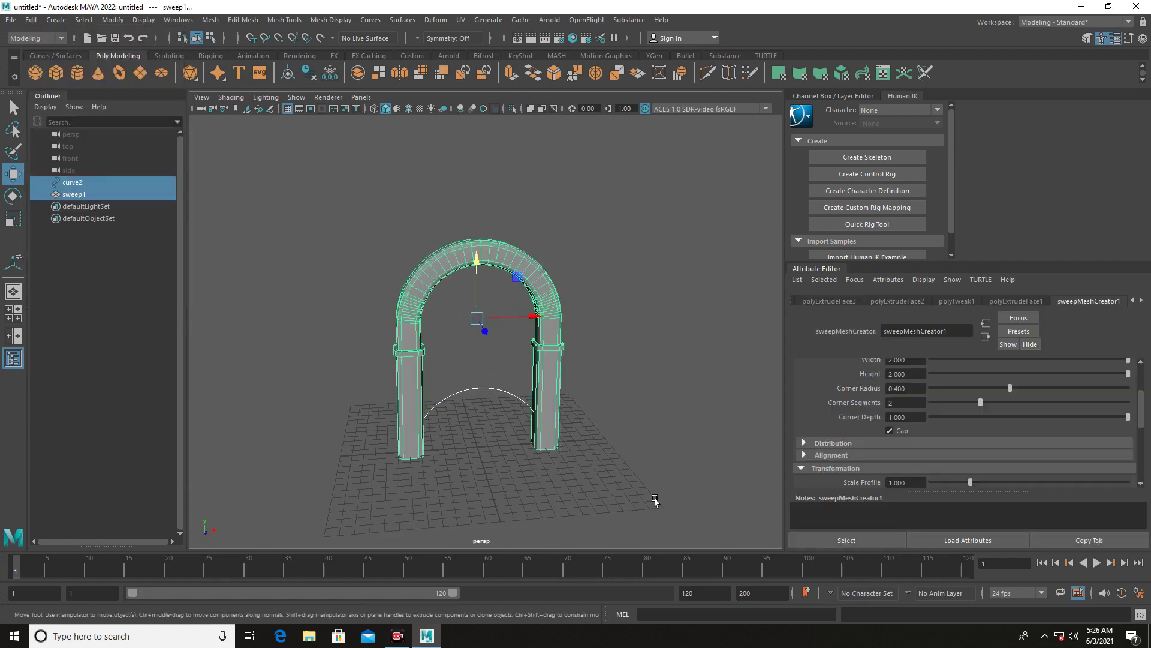
{"action": "left_click", "coordinate": [29, 19]}
{"action": "mouse_move", "coordinate": [66, 161]}
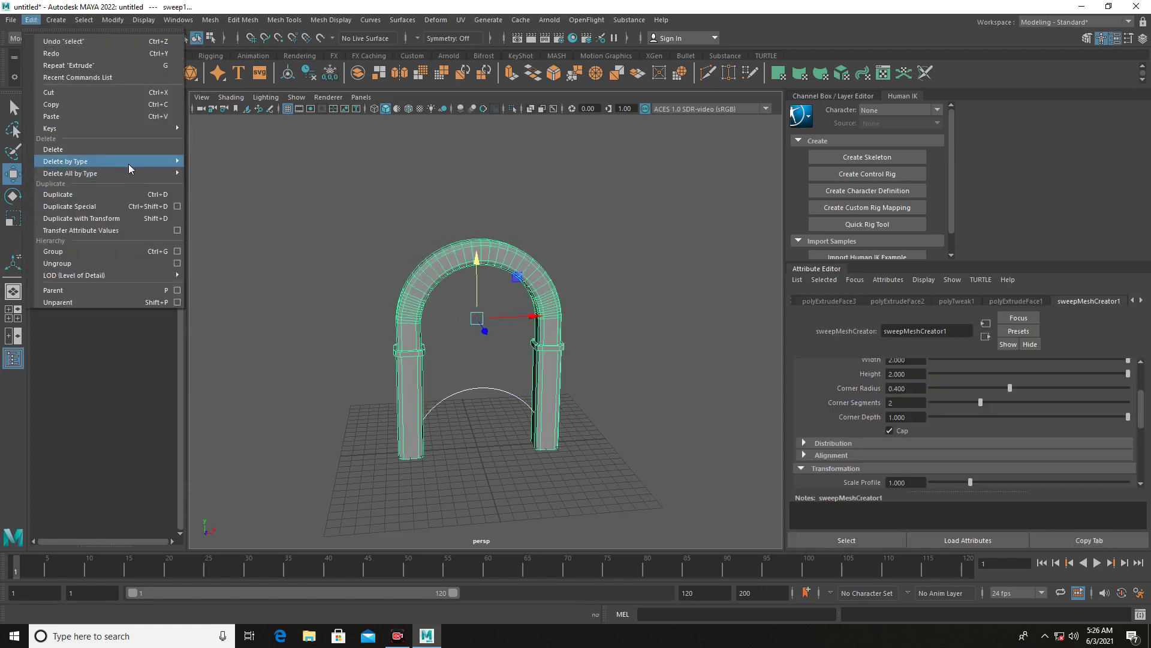
{"action": "left_click", "coordinate": [210, 162]}
Delete the source curve curve2, leaving sweep1 standalone.
{"action": "left_click", "coordinate": [582, 347]}
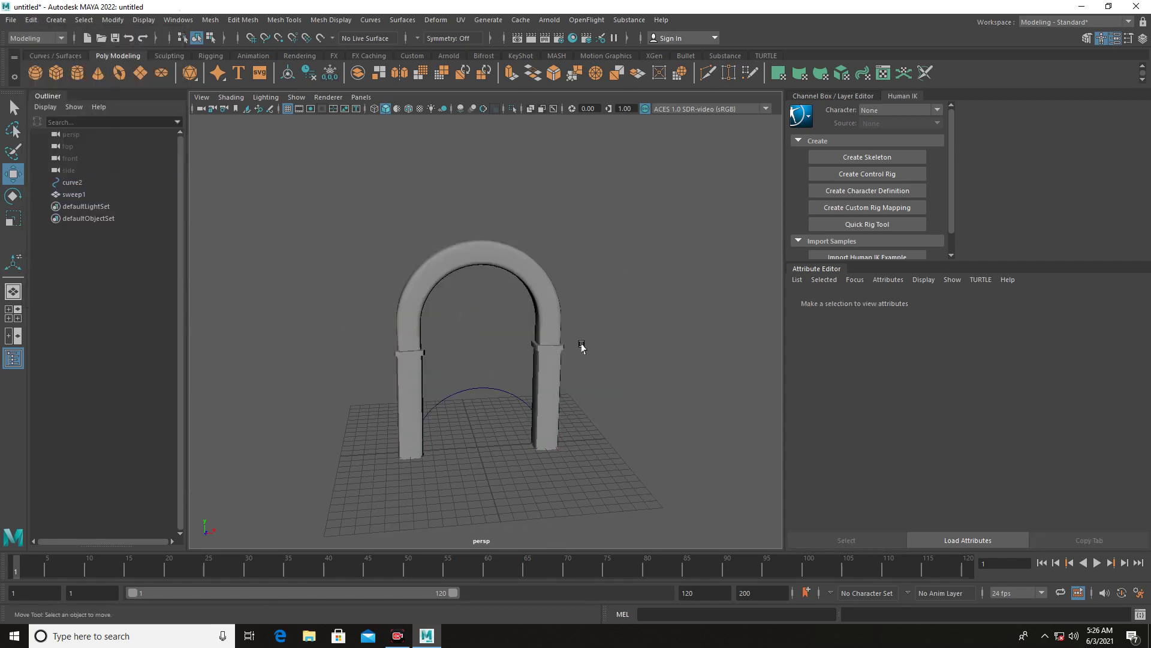
{"action": "left_click", "coordinate": [503, 394]}
{"action": "key", "text": "Delete"}
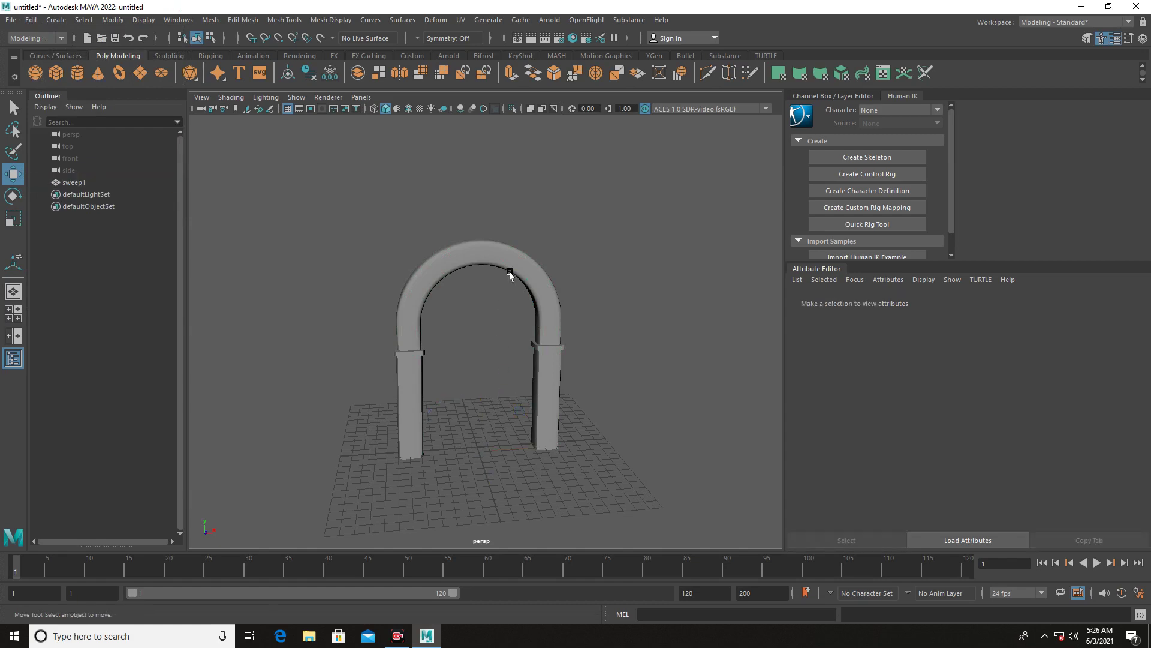
{"action": "left_click", "coordinate": [510, 275]}
{"action": "mouse_move", "coordinate": [442, 362]}
{"action": "left_mouse_down", "text": "alt"}
{"action": "mouse_move", "coordinate": [540, 404]}
{"action": "mouse_move", "coordinate": [588, 406]}
{"action": "mouse_move", "coordinate": [406, 335]}
{"action": "left_mouse_up", "text": "alt"}
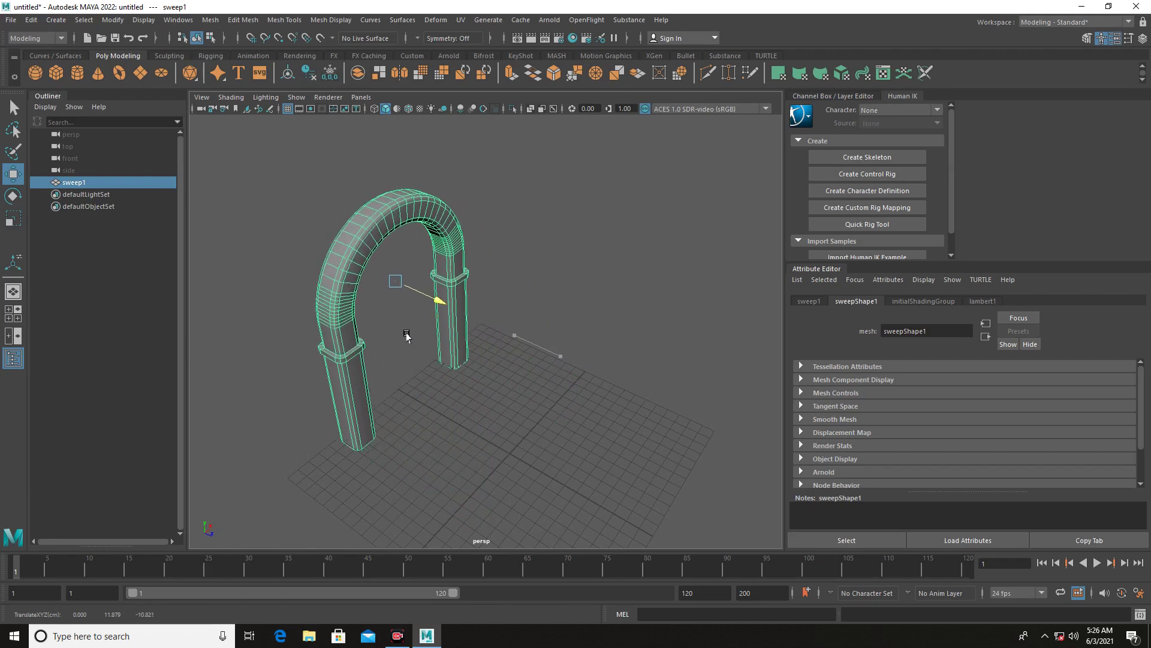
{"action": "mouse_move", "coordinate": [540, 424]}
{"action": "left_mouse_down", "text": "alt"}
{"action": "mouse_move", "coordinate": [332, 424]}
{"action": "mouse_move", "coordinate": [386, 411]}
{"action": "mouse_move", "coordinate": [398, 391]}
{"action": "mouse_move", "coordinate": [524, 390]}
{"action": "mouse_move", "coordinate": [455, 378]}
{"action": "left_mouse_up", "text": "alt"}
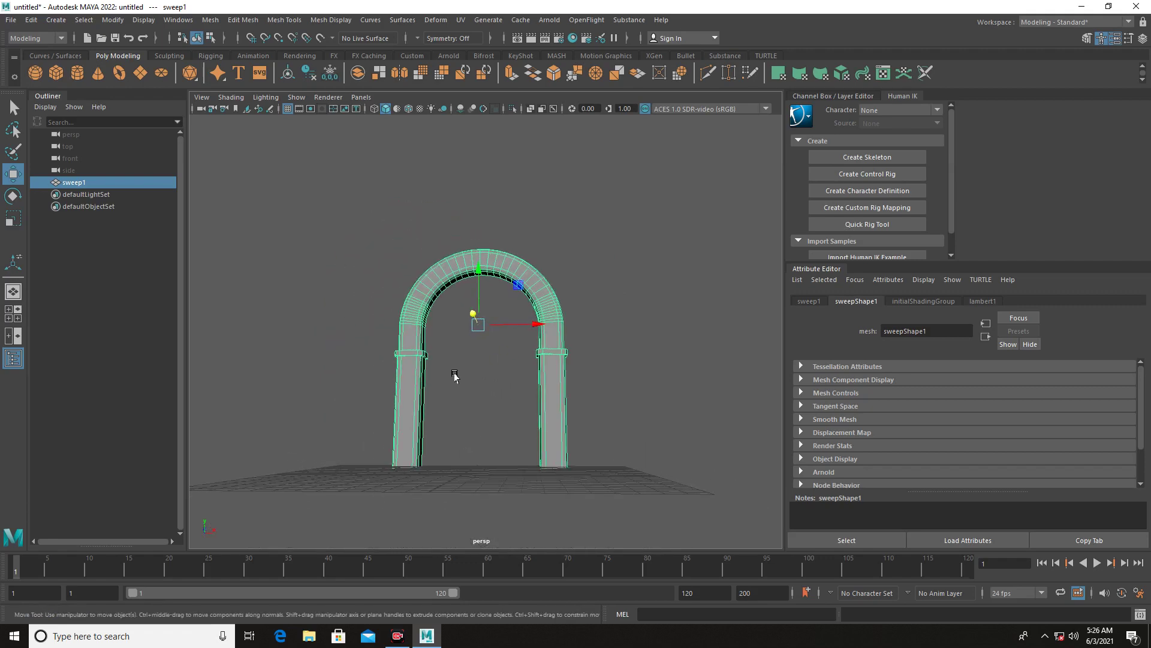
{"action": "left_click_drag", "start_coordinate": [526, 435], "coordinate": [524, 432], "text": "alt"}
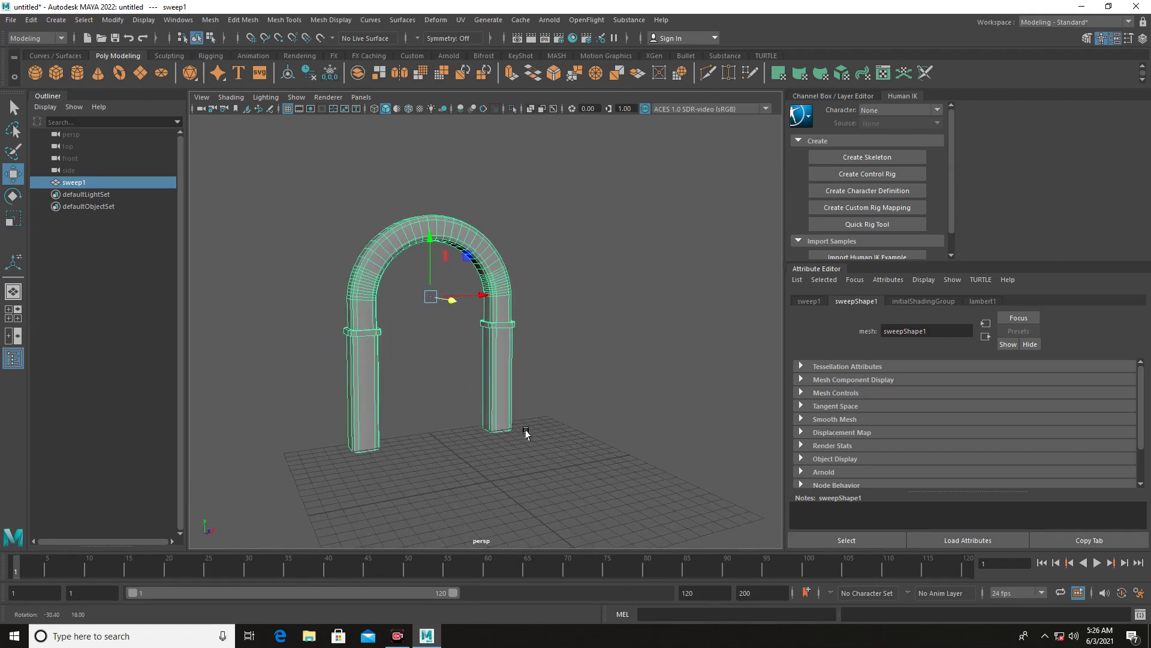
{"action": "left_click", "coordinate": [396, 636]}
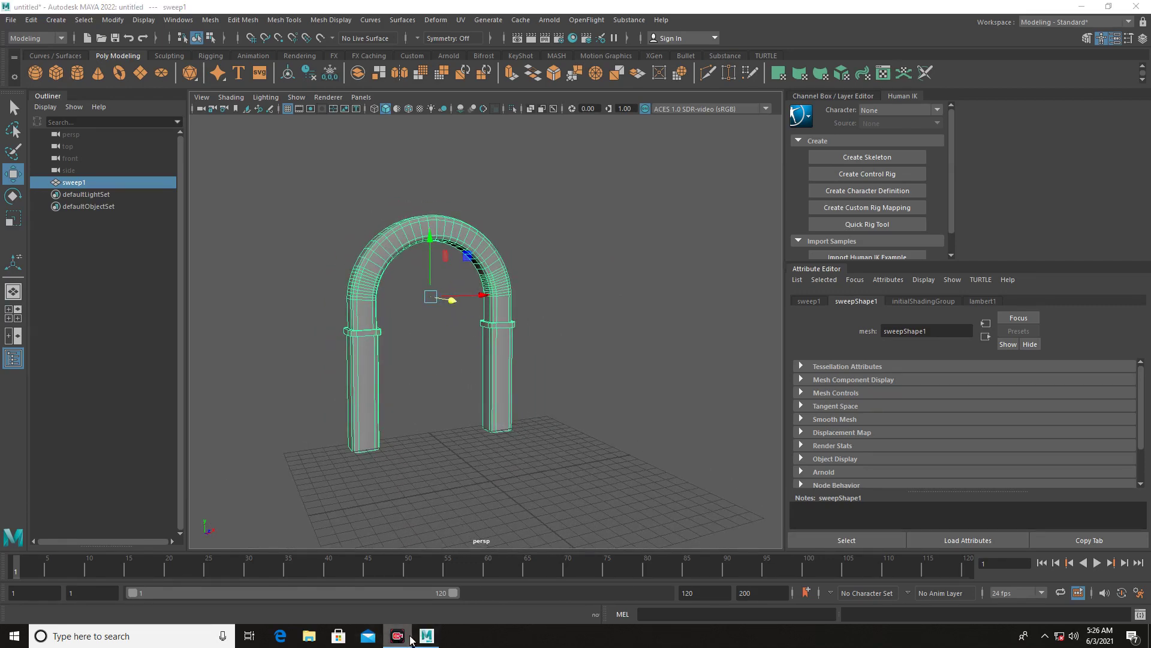